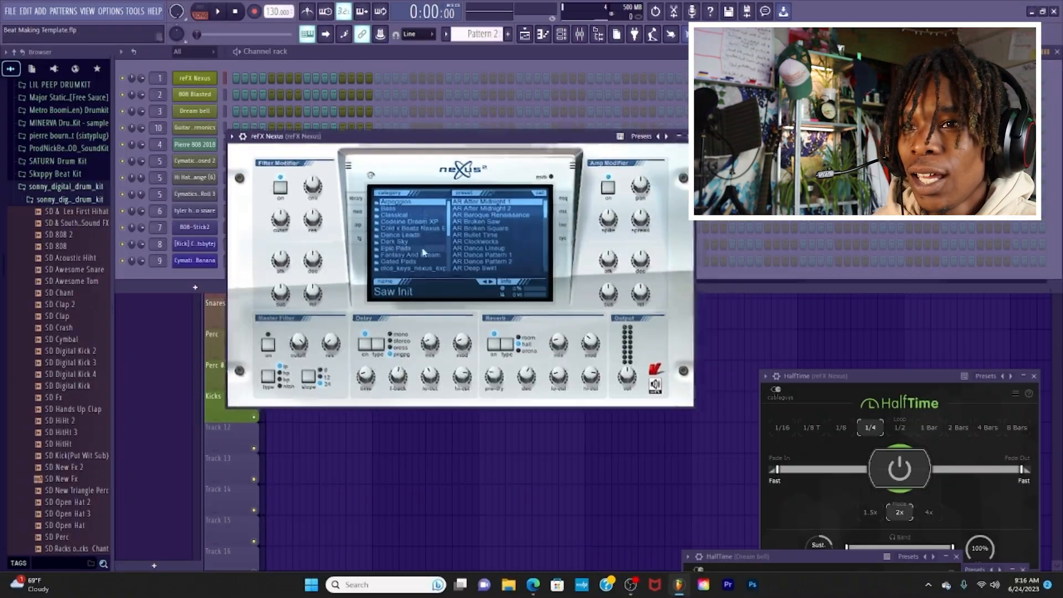
- Browse the Gated Pads presets in the Nexus synth and audition the current sound with a few notes
left_click(430, 294)
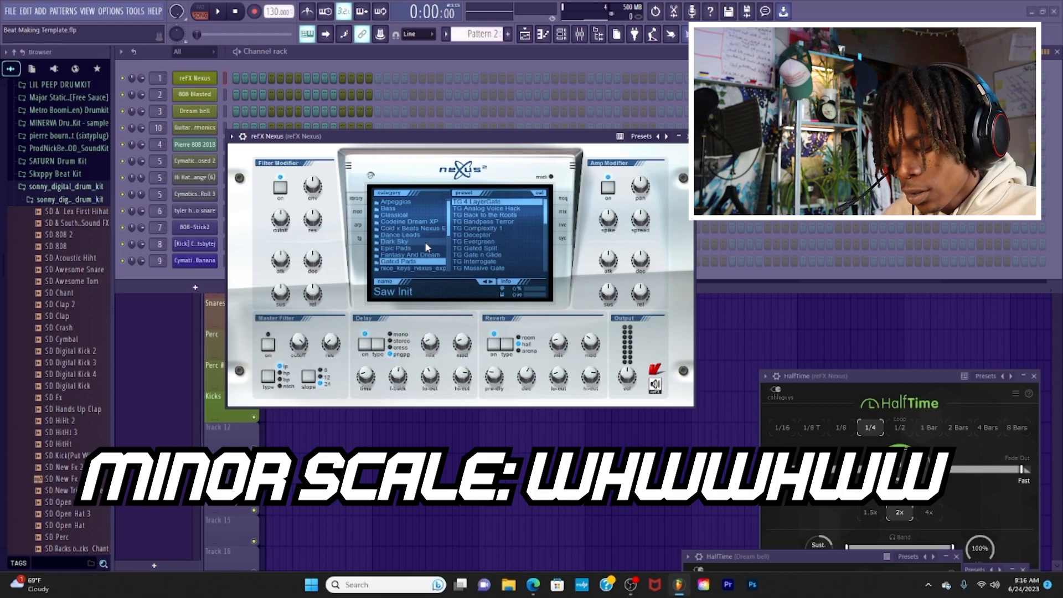
key("r")
key("r")
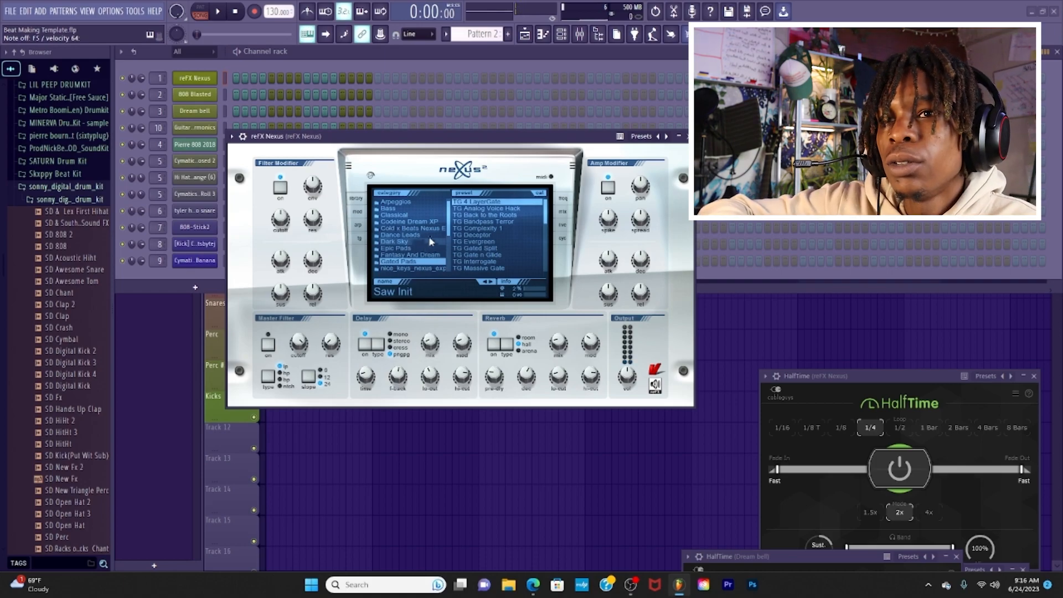
- Open the Nexus channel's piano roll and draw a chord of C#5, F5 and A#5 at the pattern start
left_click(543, 34)
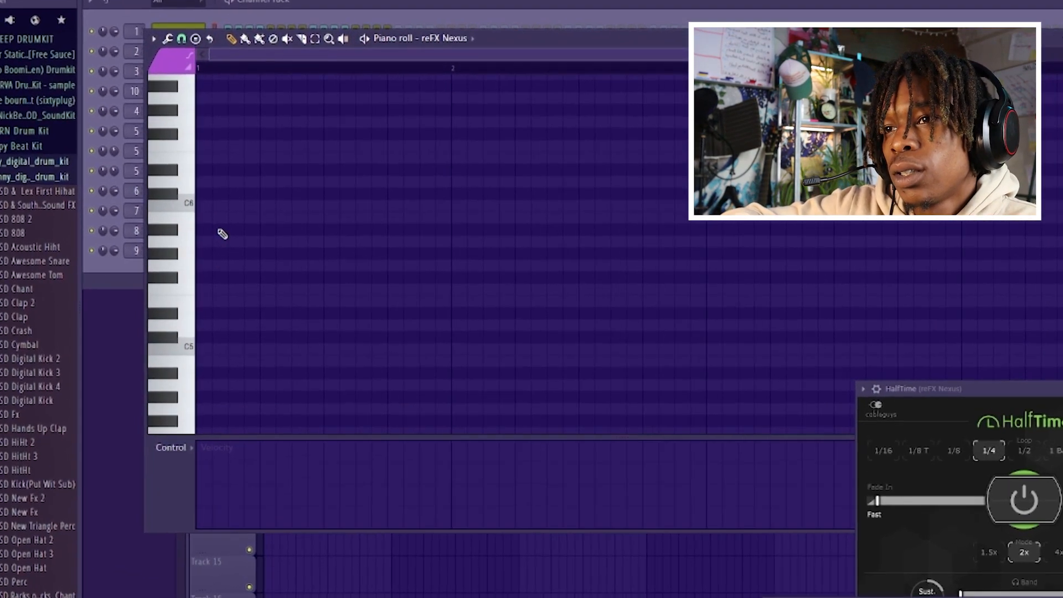
left_click(214, 226)
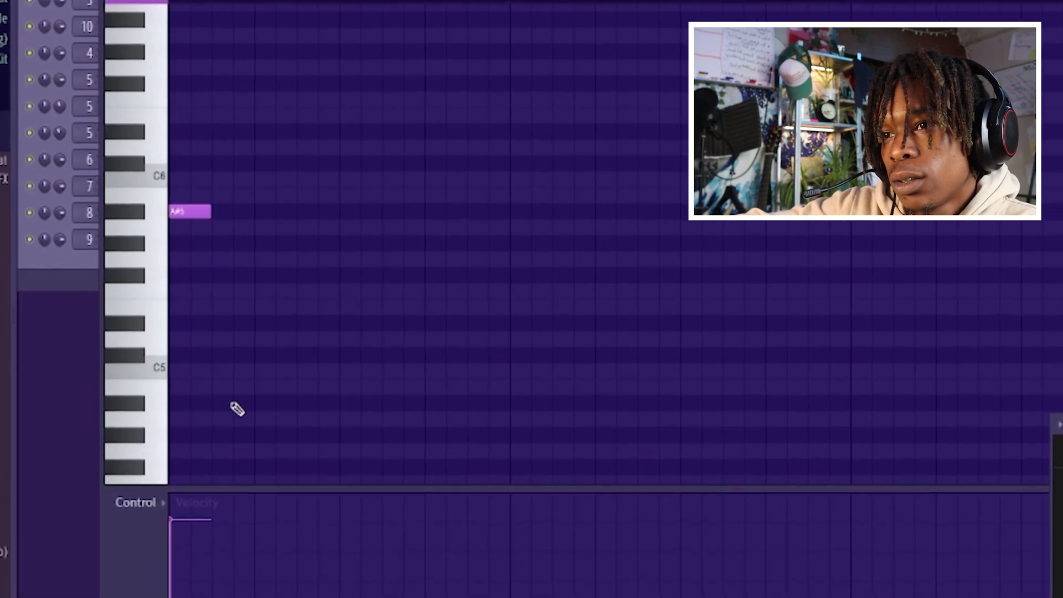
left_click(193, 360)
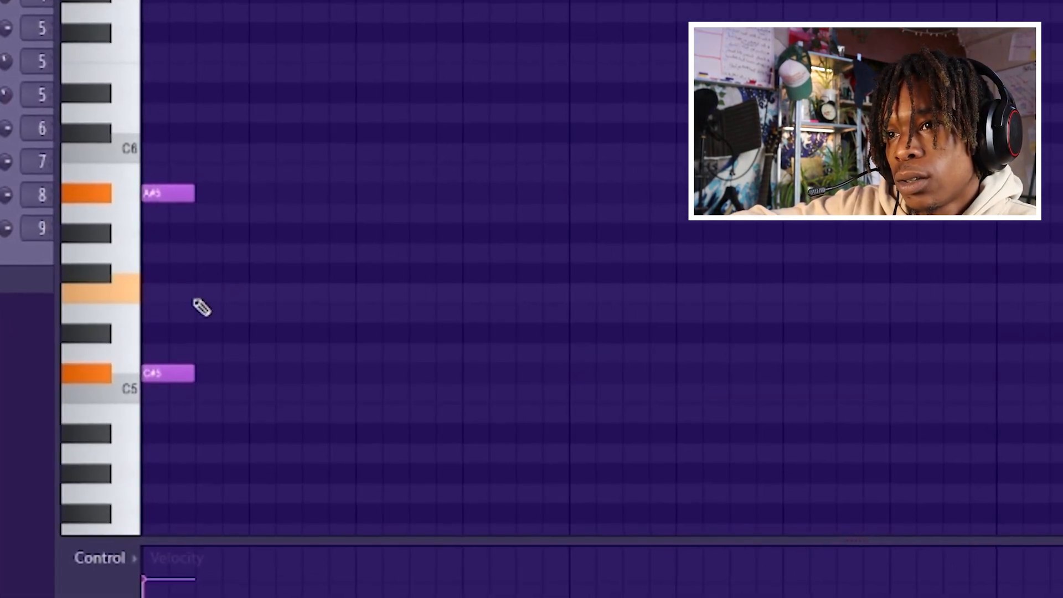
left_click(199, 291)
- Duplicate the three-note chord and place the copy six steps after the original in the first bar
left_click_drag(255, 368, 213, 189)
key("ctrl+b")
left_click_drag(239, 293, 292, 293)
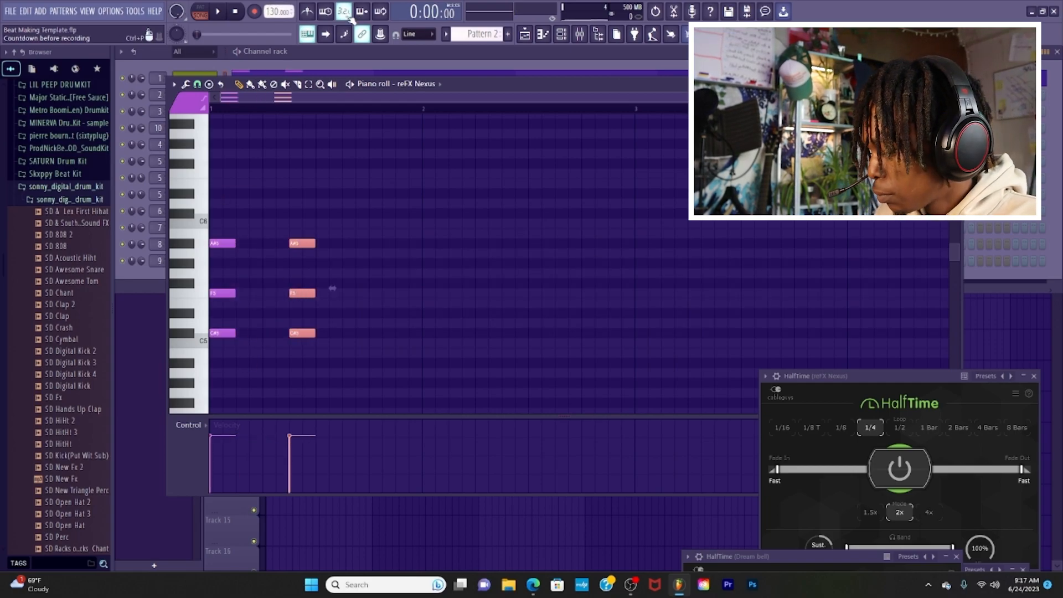
- Set the project tempo to 148 BPM
right_click(278, 12)
left_click(310, 138)
left_click(534, 261)
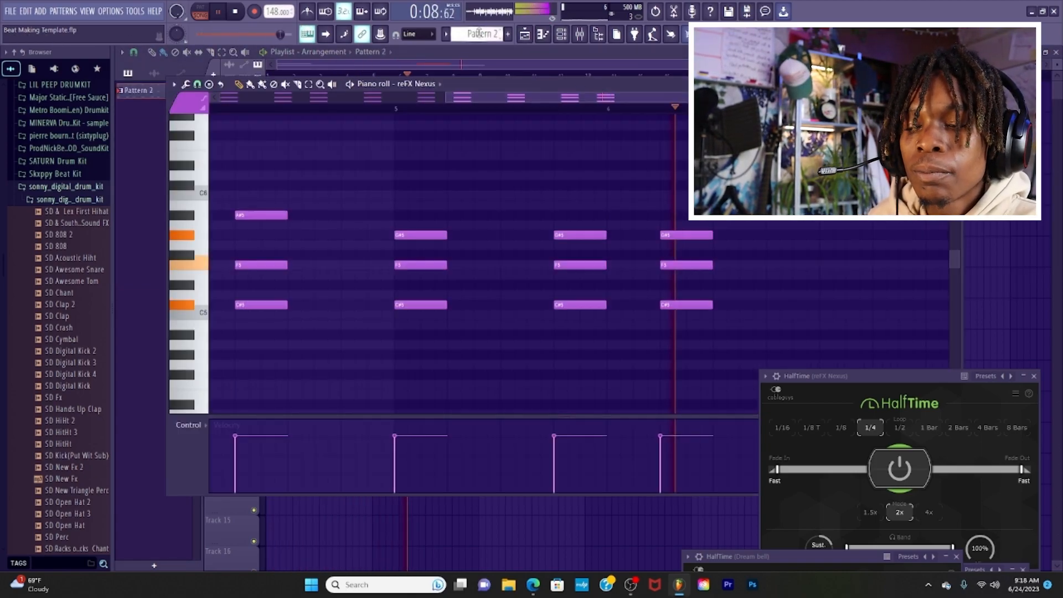
- Continue the Nexus chord progression through bar 8 and add low C#4 notes beneath the chords
left_click(398, 394)
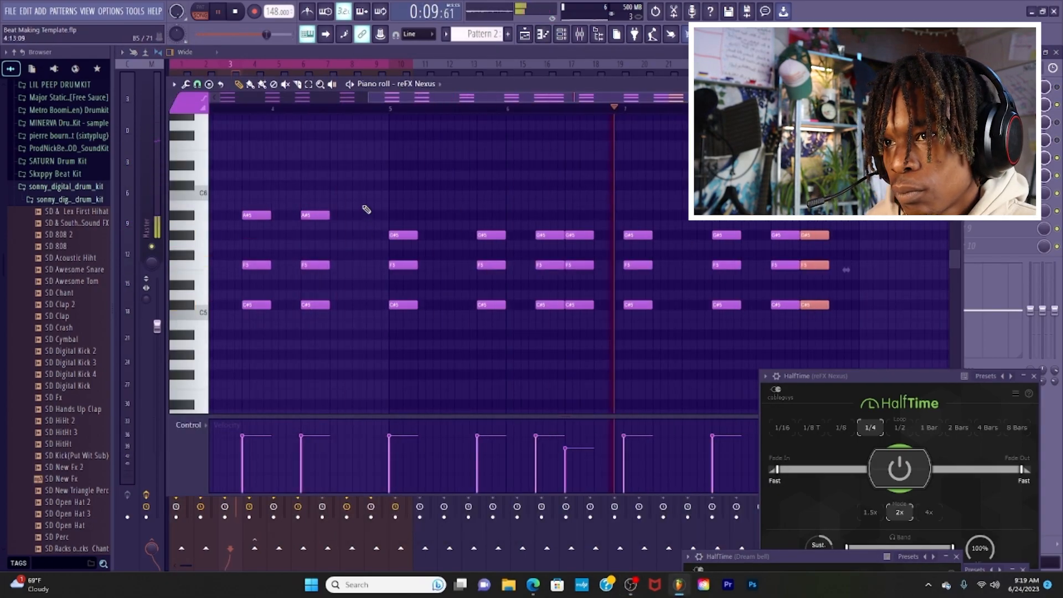
left_click(361, 194)
left_click_drag(360, 192, 380, 332)
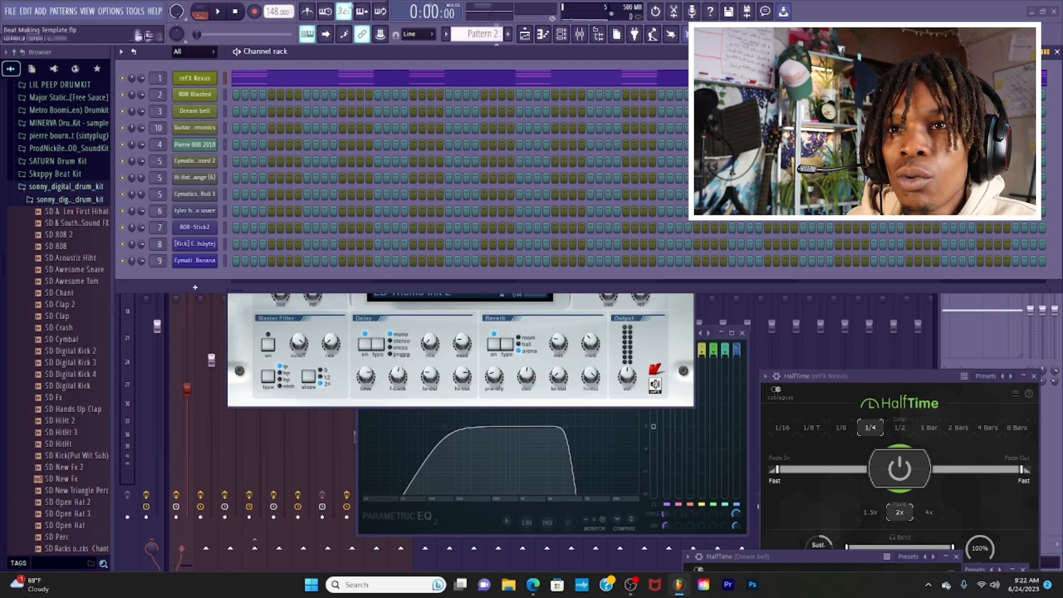
- Open the Nexus piano roll and play back the chord progression
left_click(543, 34)
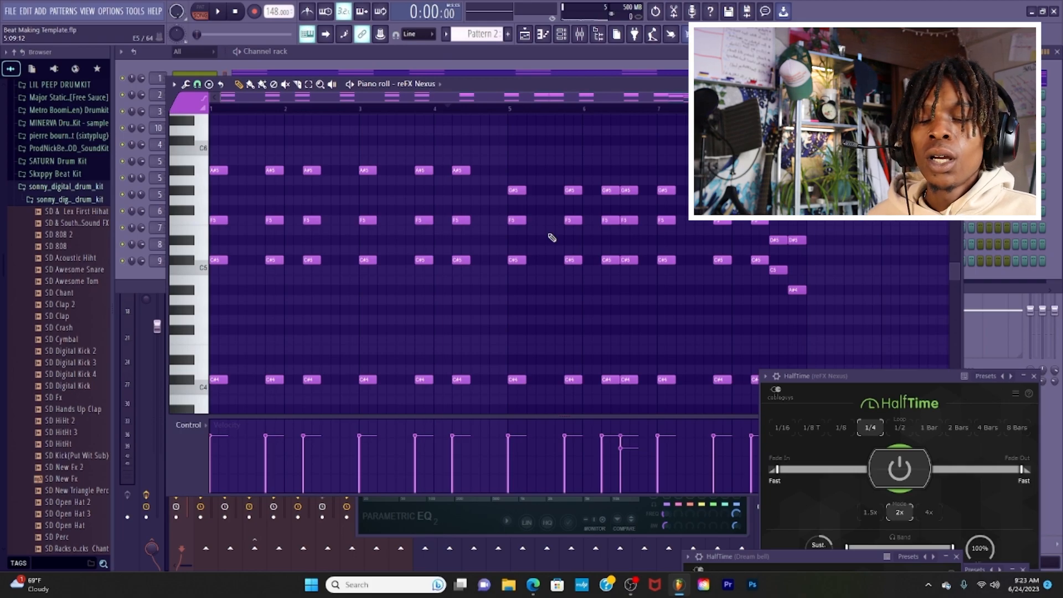
key("space")
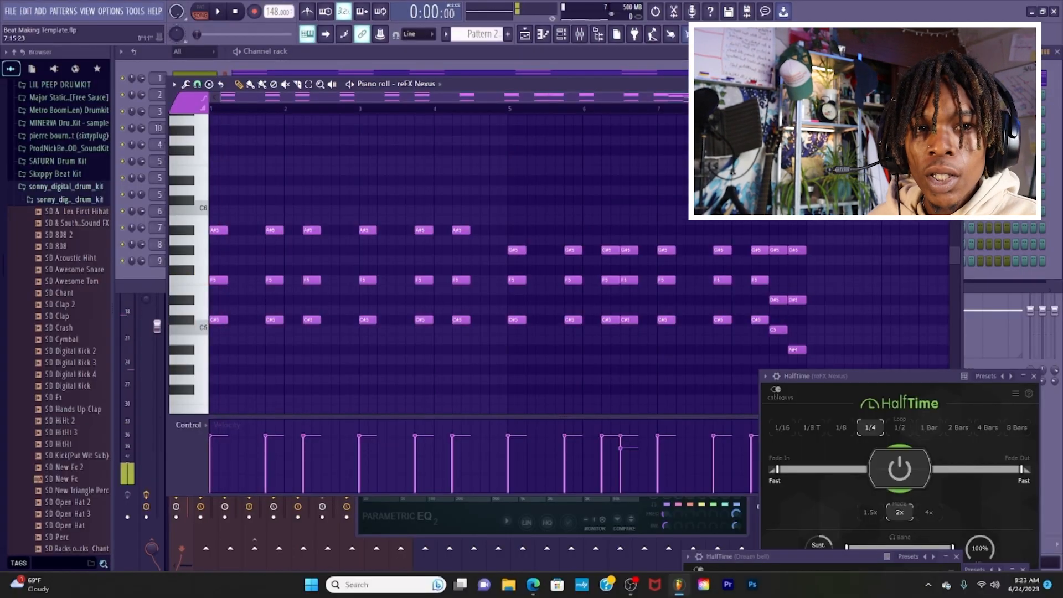
- Adjust the size of Fruity Reeverb 2 on the Nexus mixer track during playback and toggle the effect slot
left_click(579, 34)
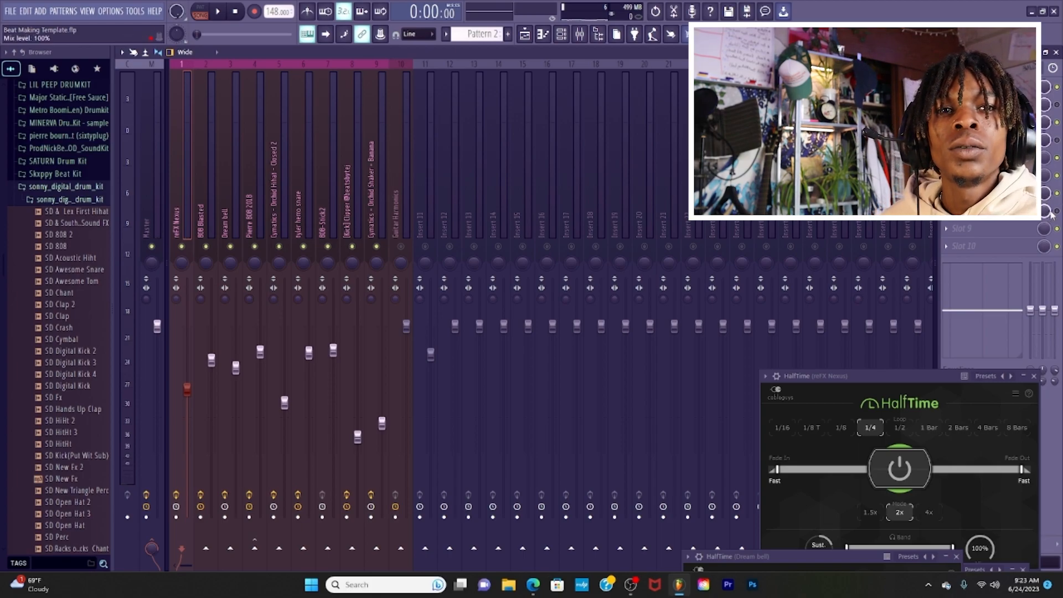
key("space")
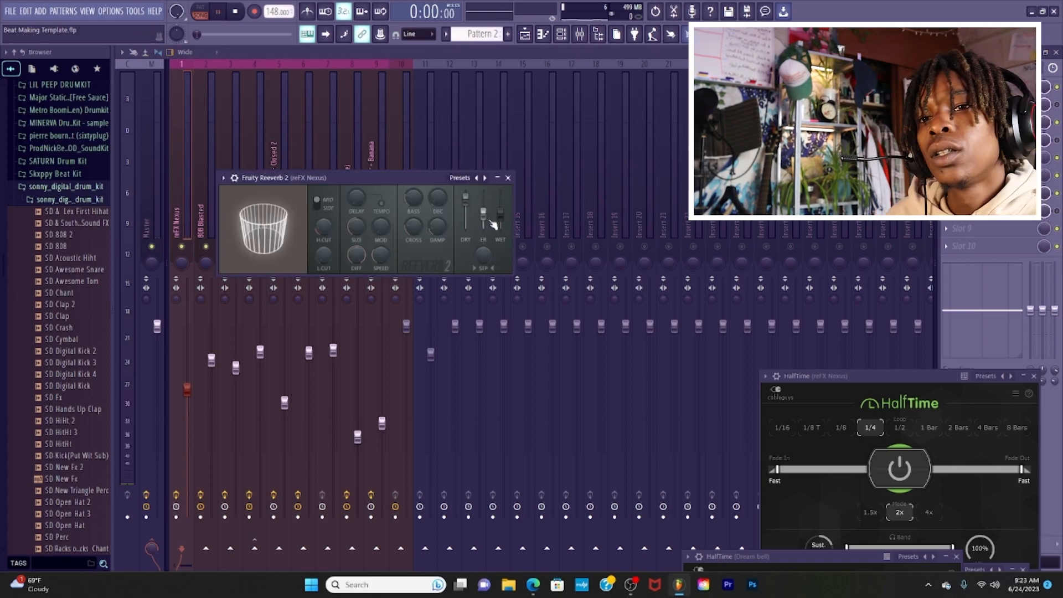
key("space")
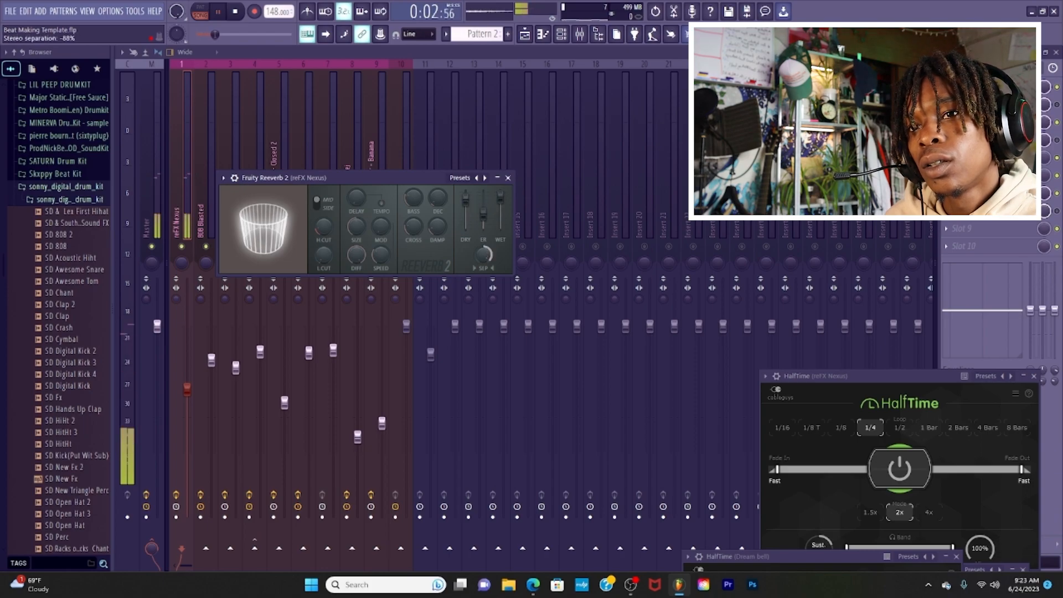
left_click_drag(356, 226, 356, 252)
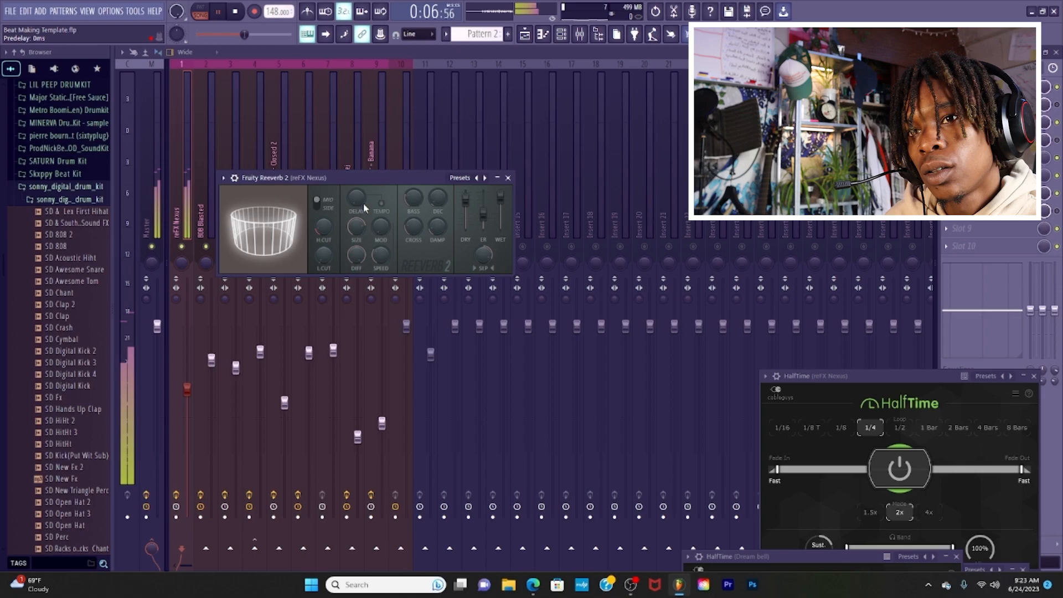
left_click(1057, 211)
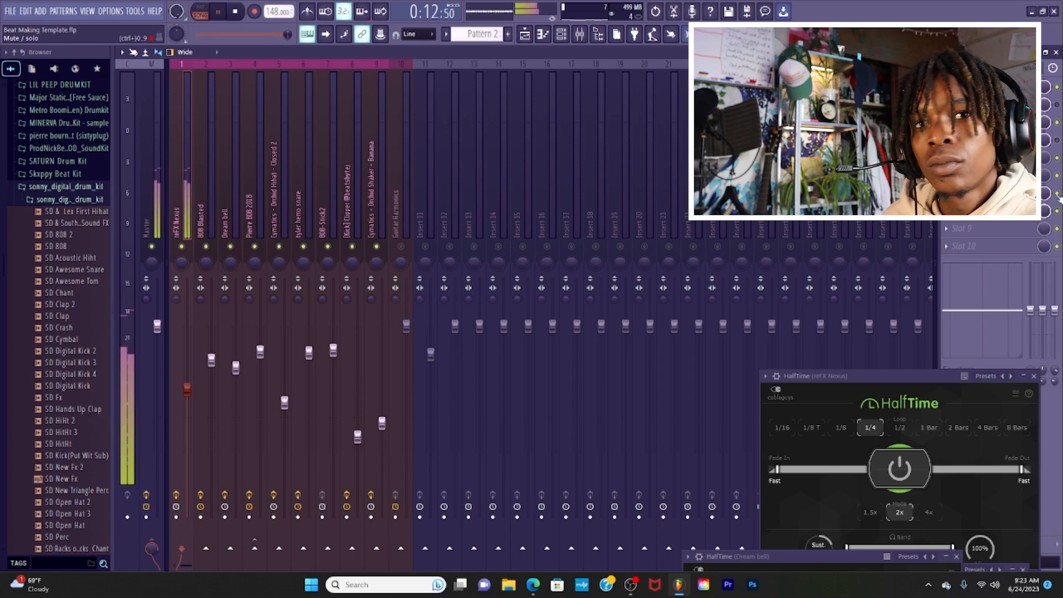
- In the Nexus track's Parametric EQ 2, lower the low-pass cutoff and raise the high-pass cutoff to about 378 Hz
left_click(991, 105)
left_click_drag(566, 426, 539, 427)
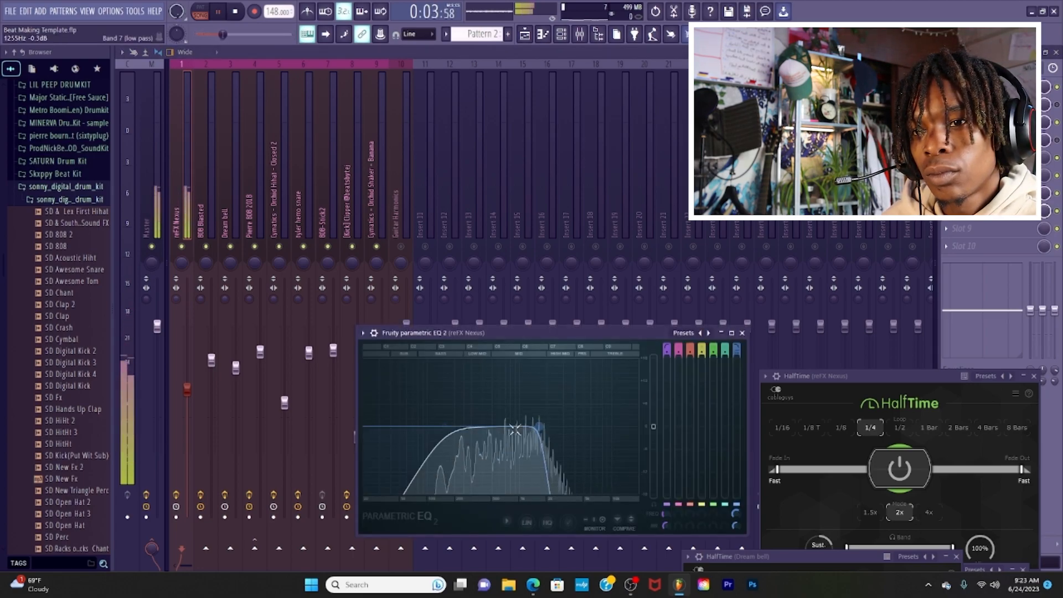
left_click_drag(447, 428, 498, 426)
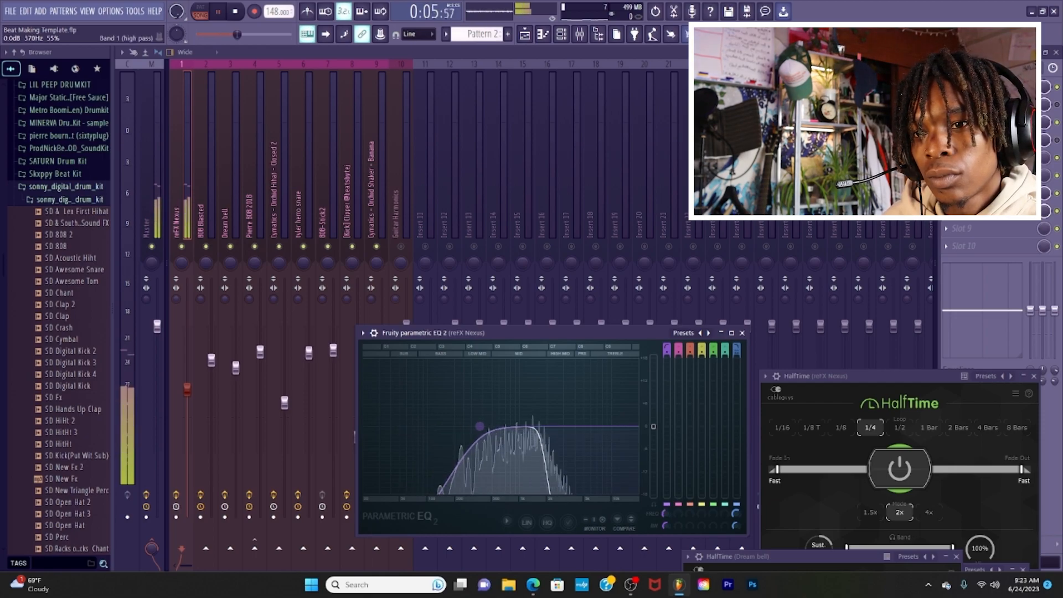
key("space")
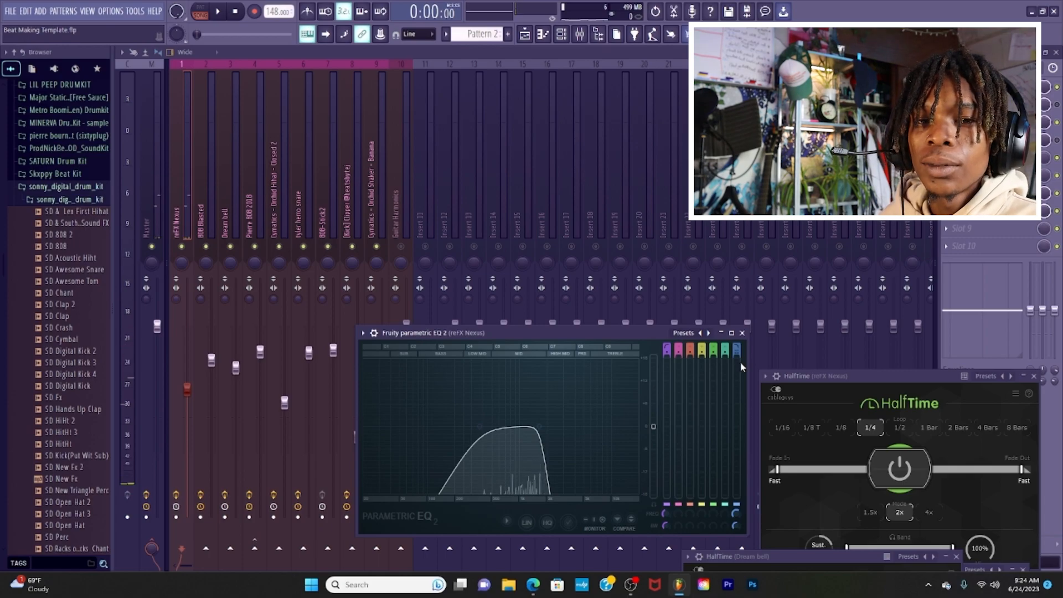
- Copy the refX Nexus channel's notes and paste them into the Guitar Harmonics channel
left_click(635, 585)
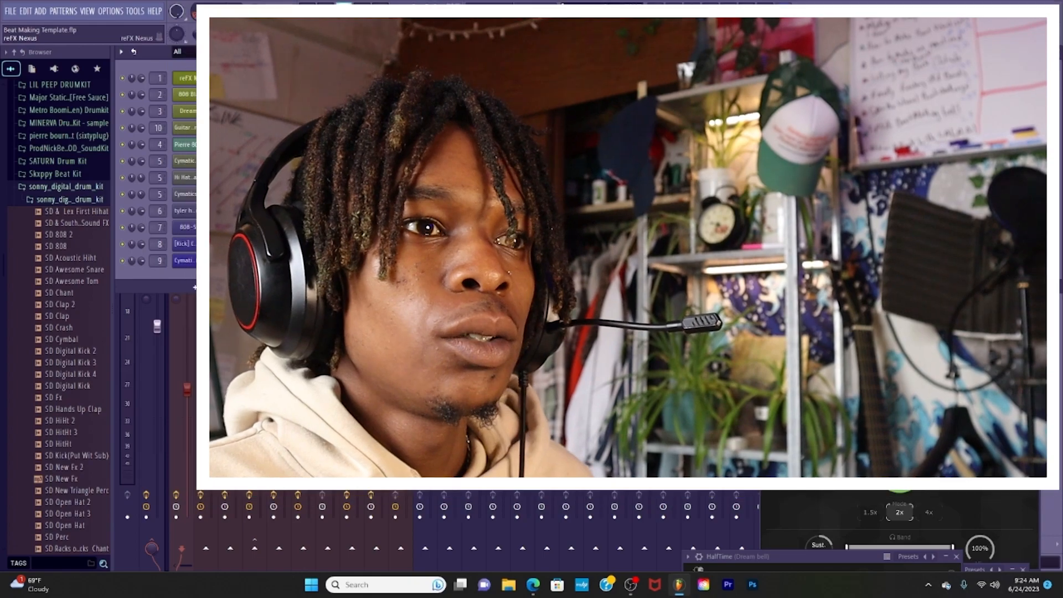
right_click(216, 73)
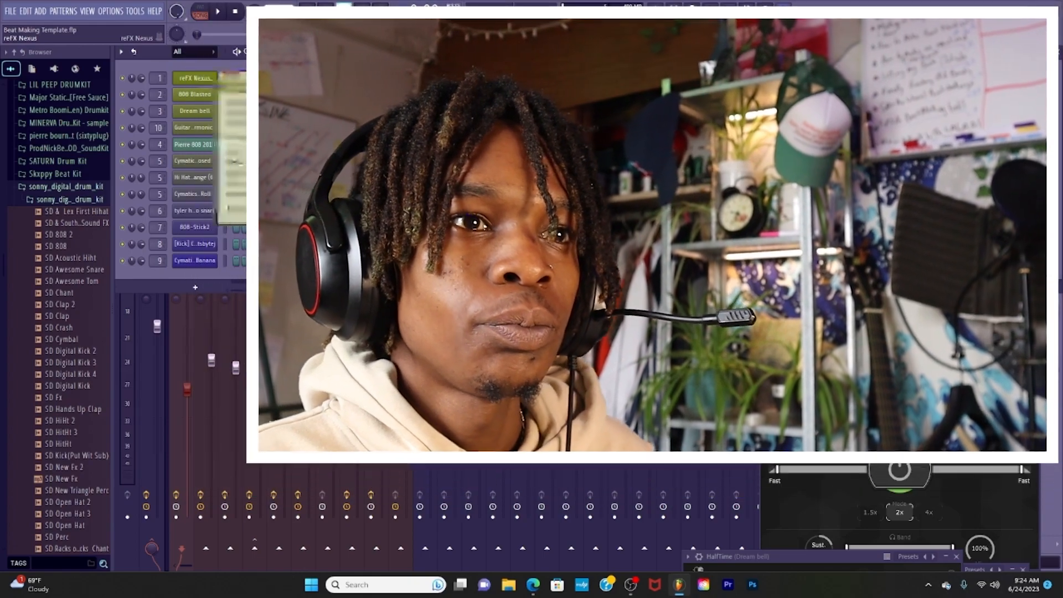
left_click(207, 129)
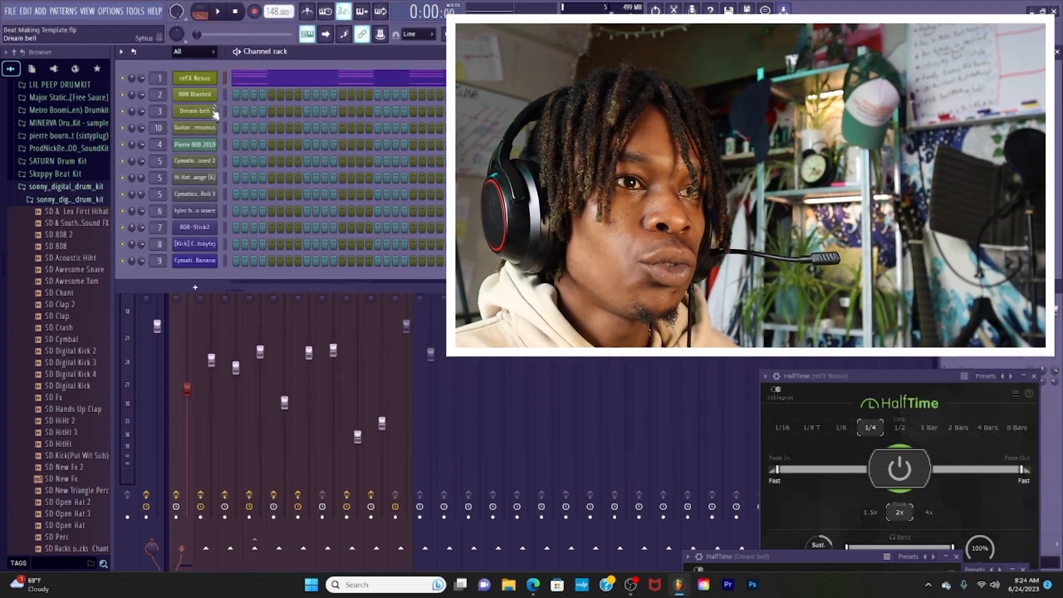
right_click(201, 130)
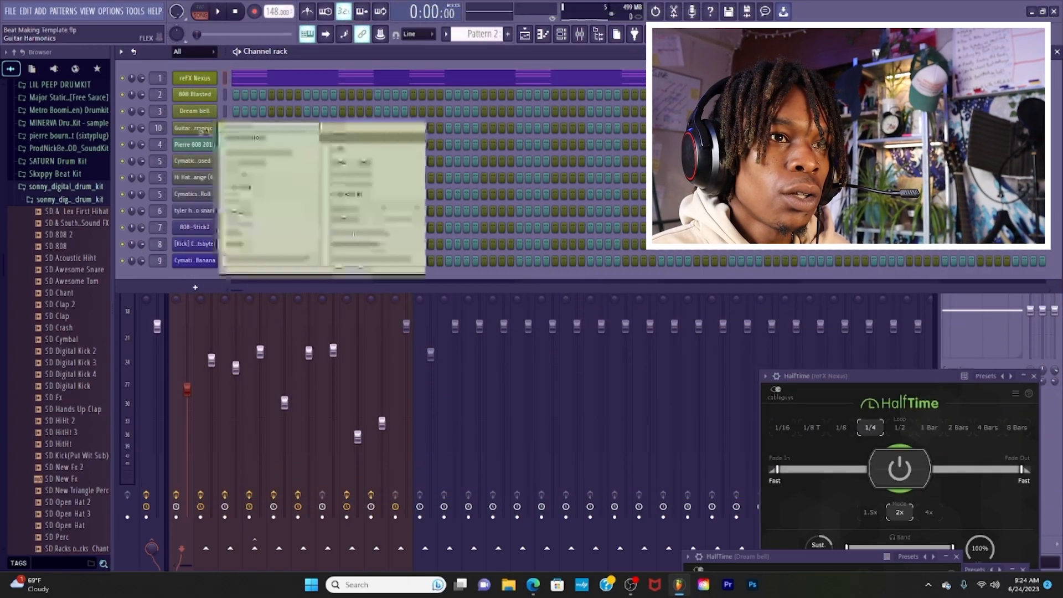
left_click(359, 149)
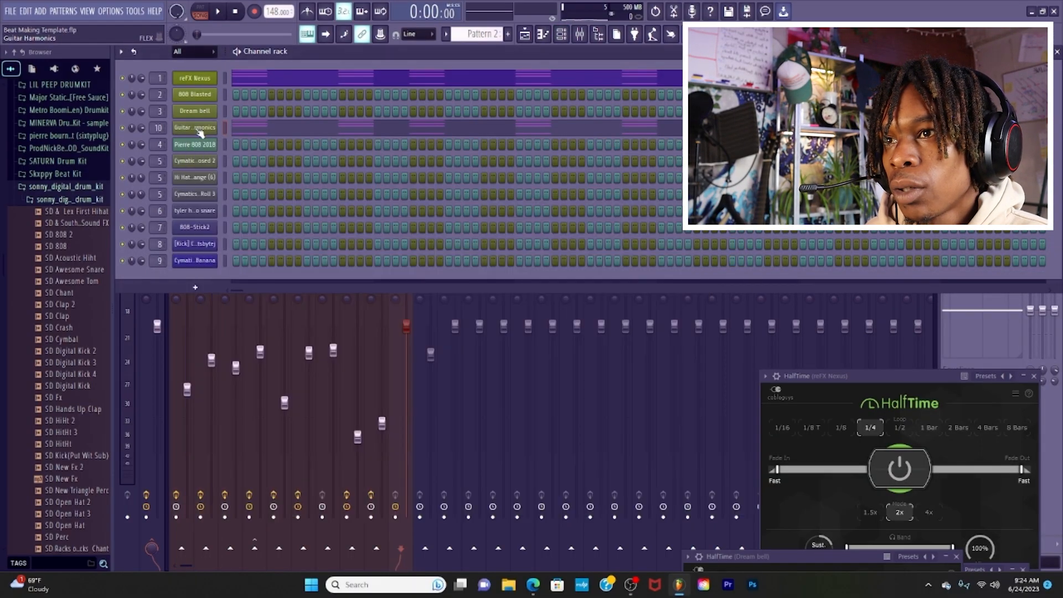
- Load the Zero Eighties preset from the Essential Pianos pack into the Guitar Harmonics channel's FLEX synth
left_click(201, 129)
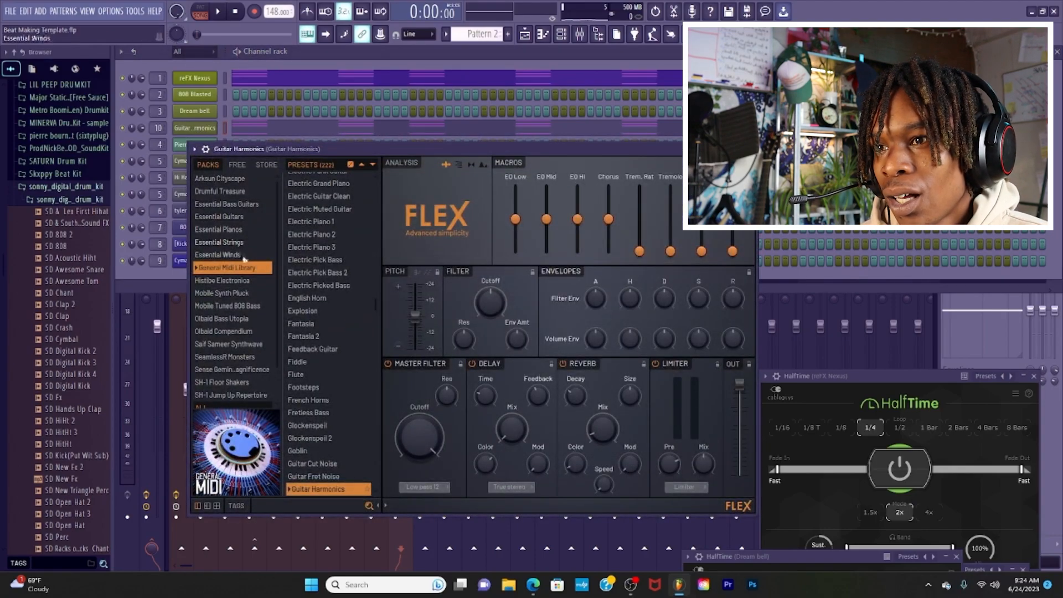
left_click(236, 234)
left_click(315, 206)
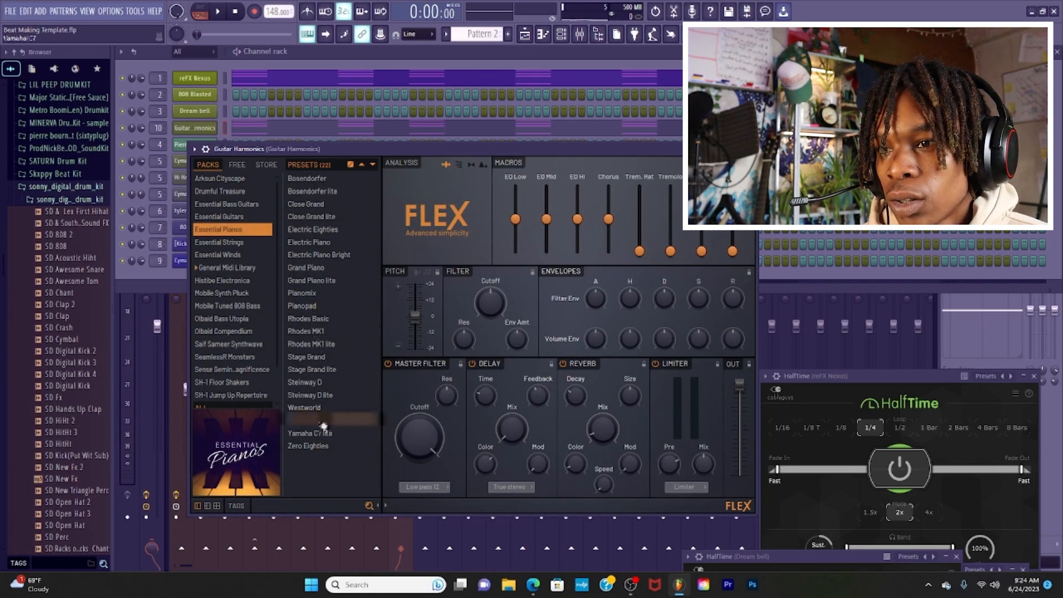
left_click(325, 422)
left_click(313, 447)
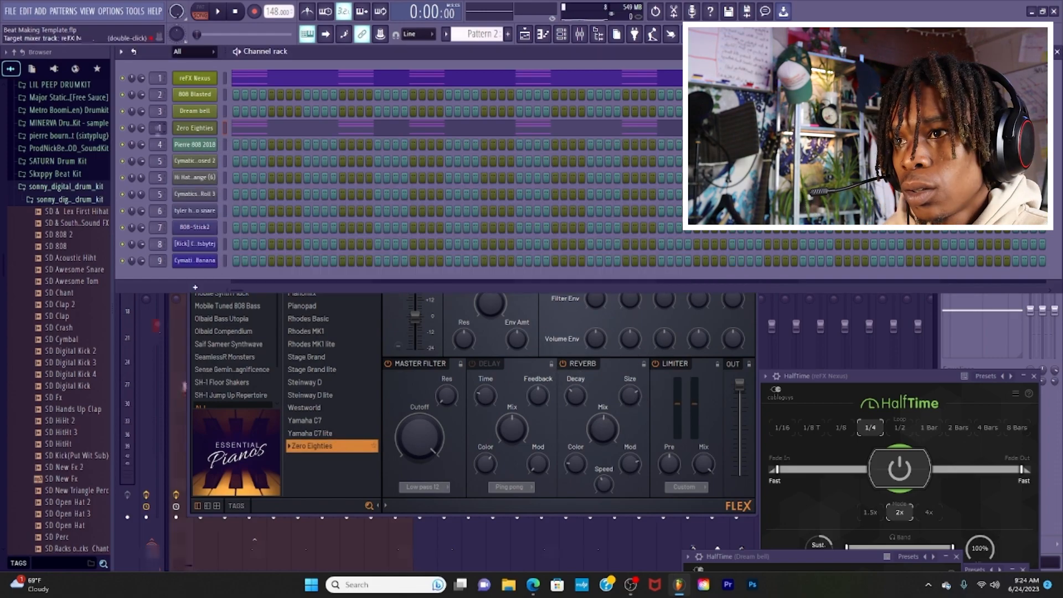
- Play back the layered pattern and audition the melody on the Dream bell channel
key("space")
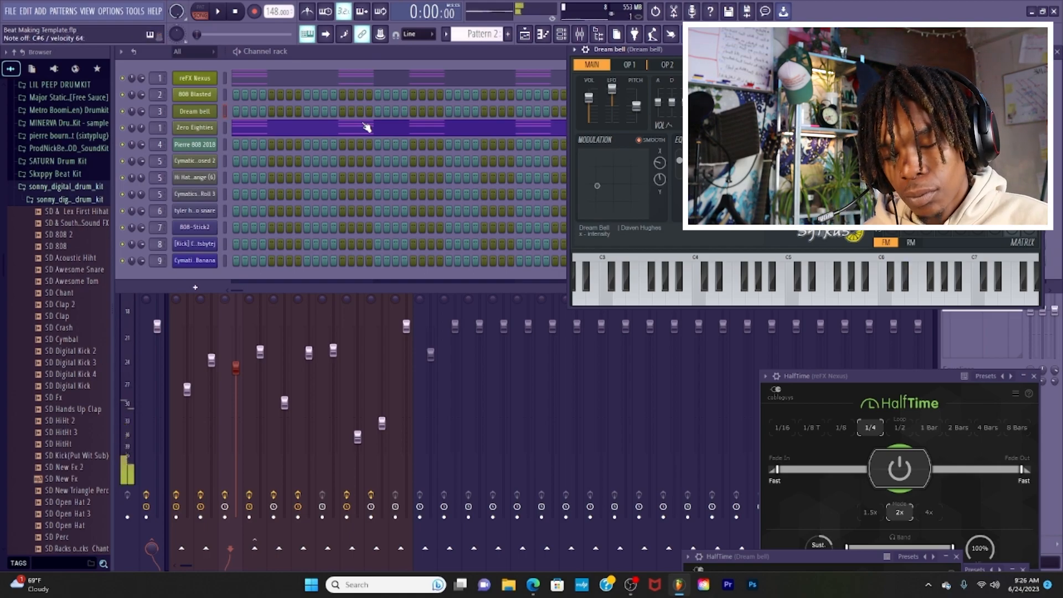
key("space")
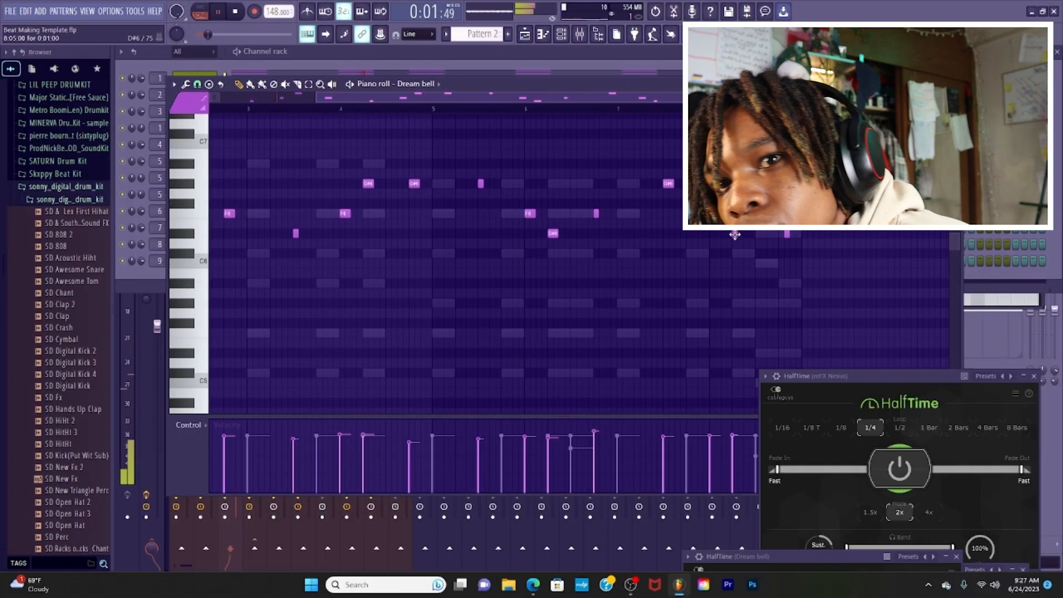
key("space")
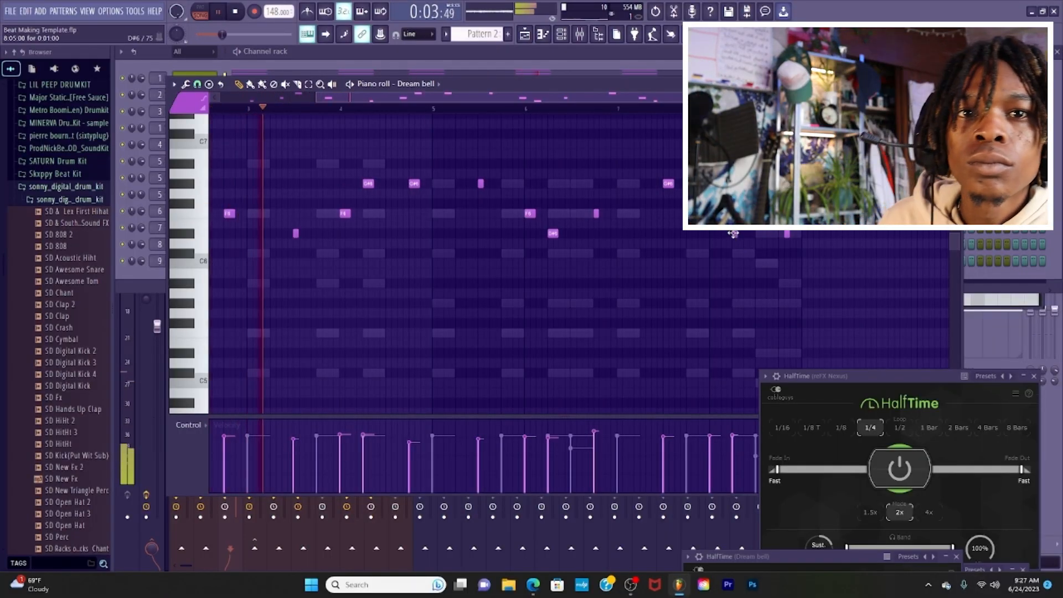
- In the Dream bell piano roll, redraw the final D#6 note slightly earlier and shift the preceding D#6 slightly later
left_click_drag(518, 99, 697, 99)
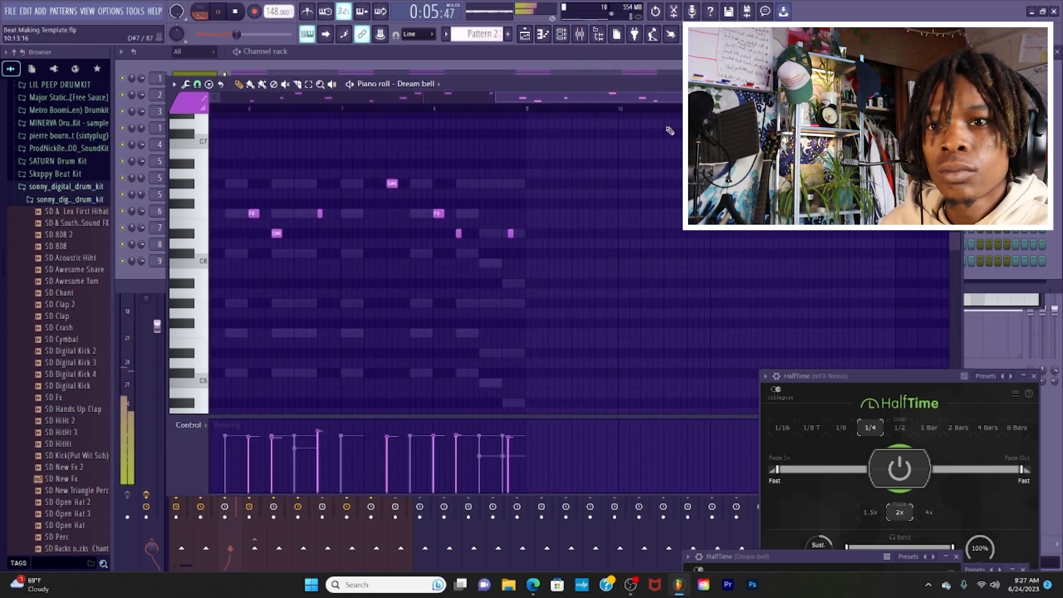
right_click(509, 233)
left_click(502, 235)
left_click_drag(458, 235, 465, 235)
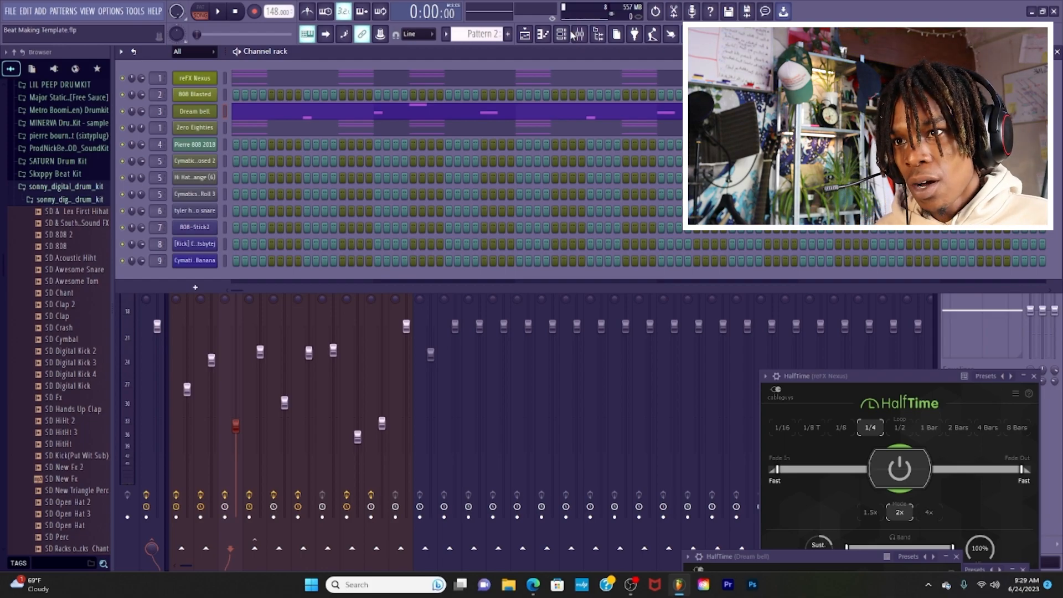
- Load the Cellos Sustain preset from the Essential Strings pack into the 808 Blasted channel's FLEX synth
left_click(195, 94)
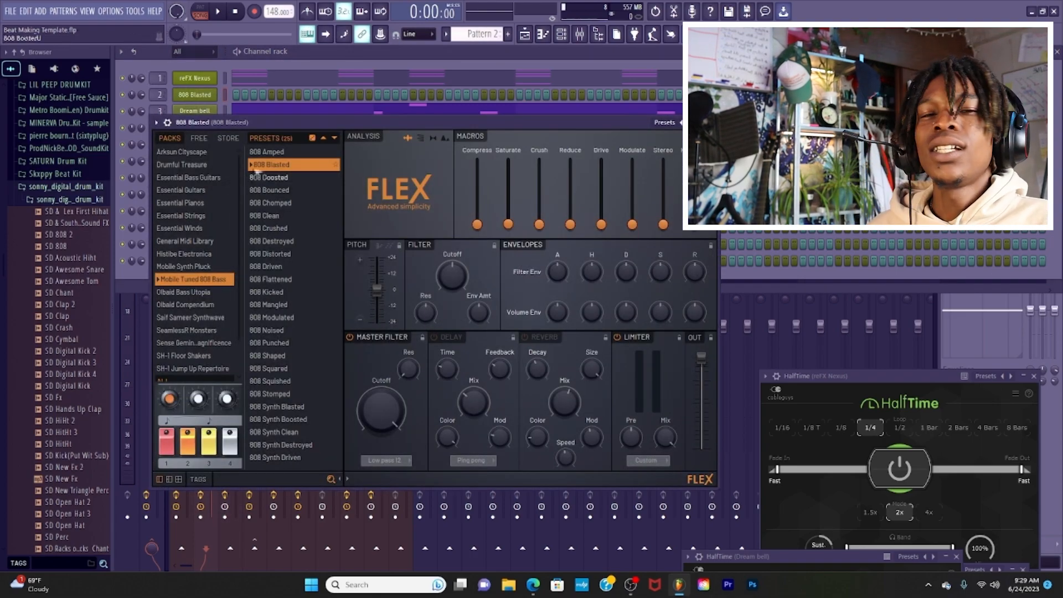
left_click(202, 216)
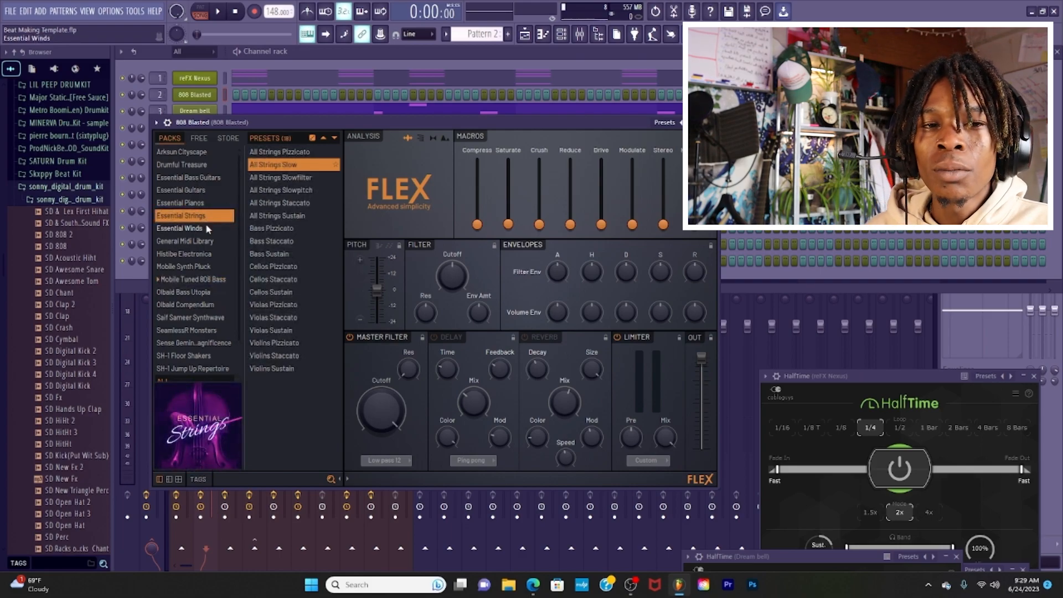
left_click(299, 279)
left_click(290, 292)
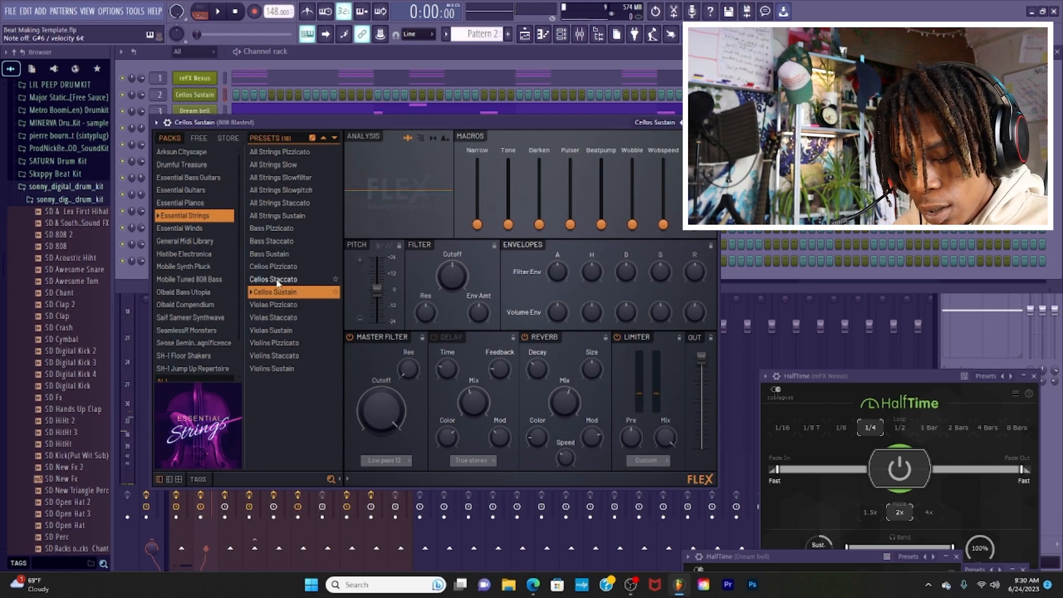
- Raise the 808 Blasted mixer track's volume to 101% and play back the pattern with the cello layer
key("space")
key("space")
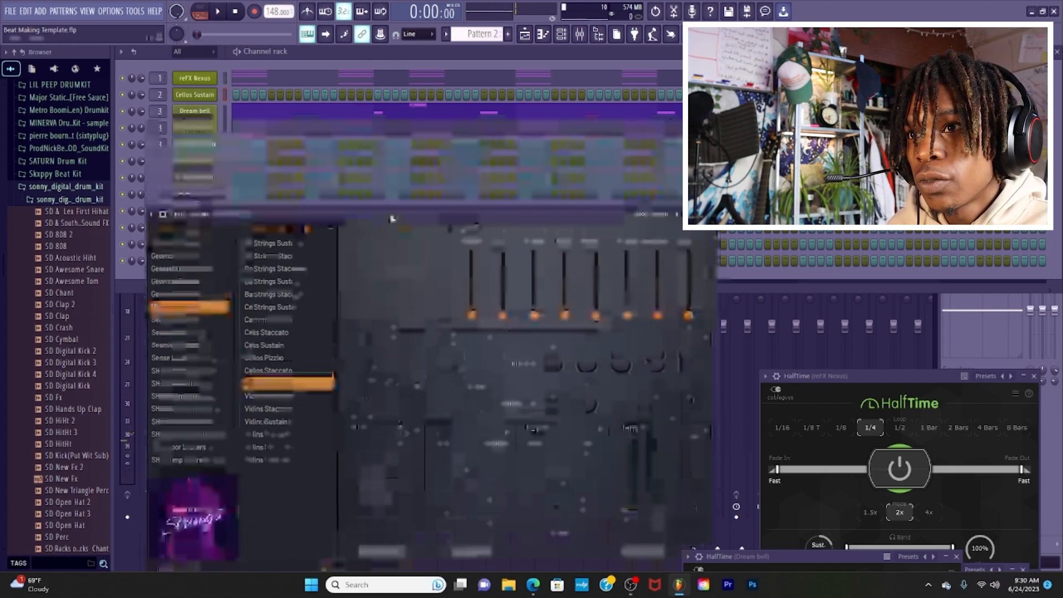
left_click(580, 38)
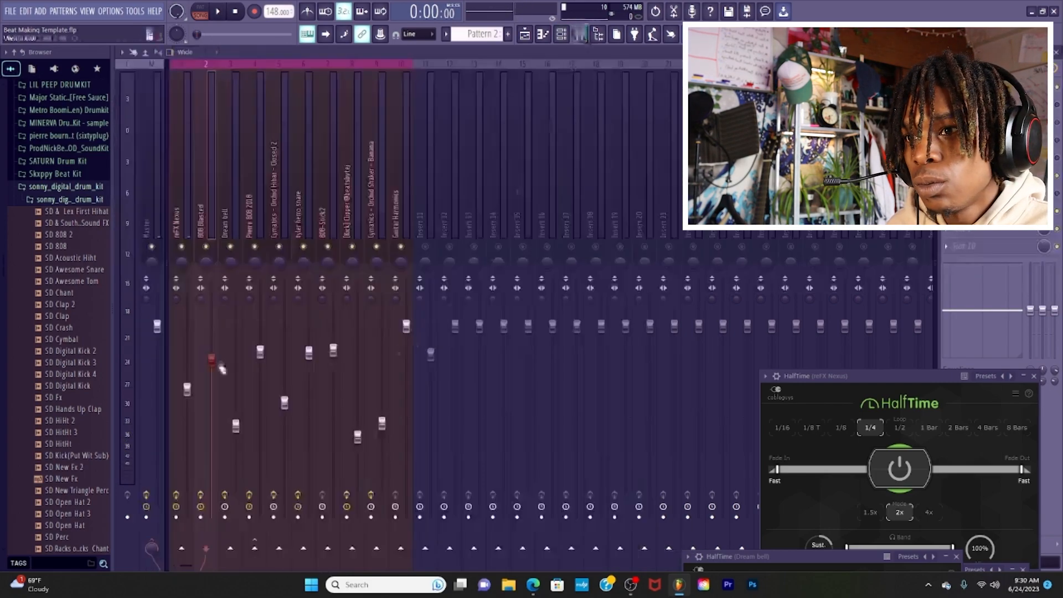
left_click_drag(211, 332, 214, 328)
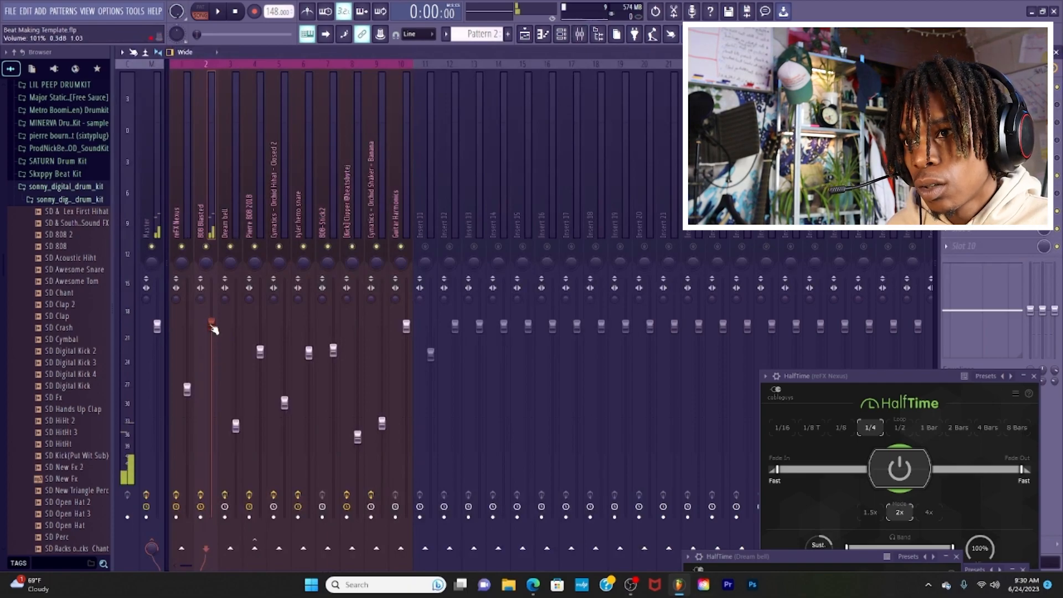
key("space")
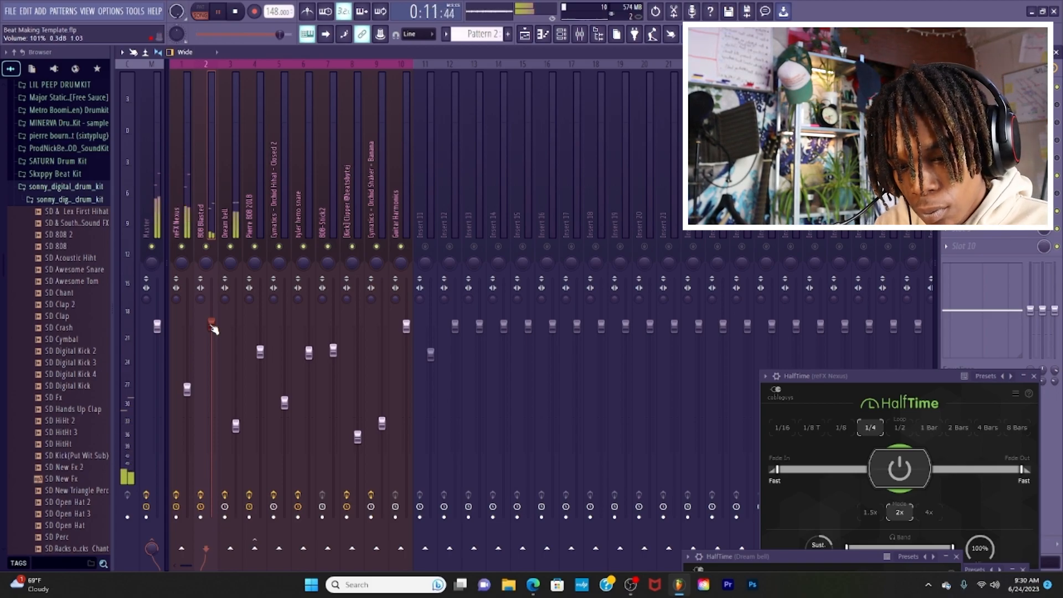
key("space")
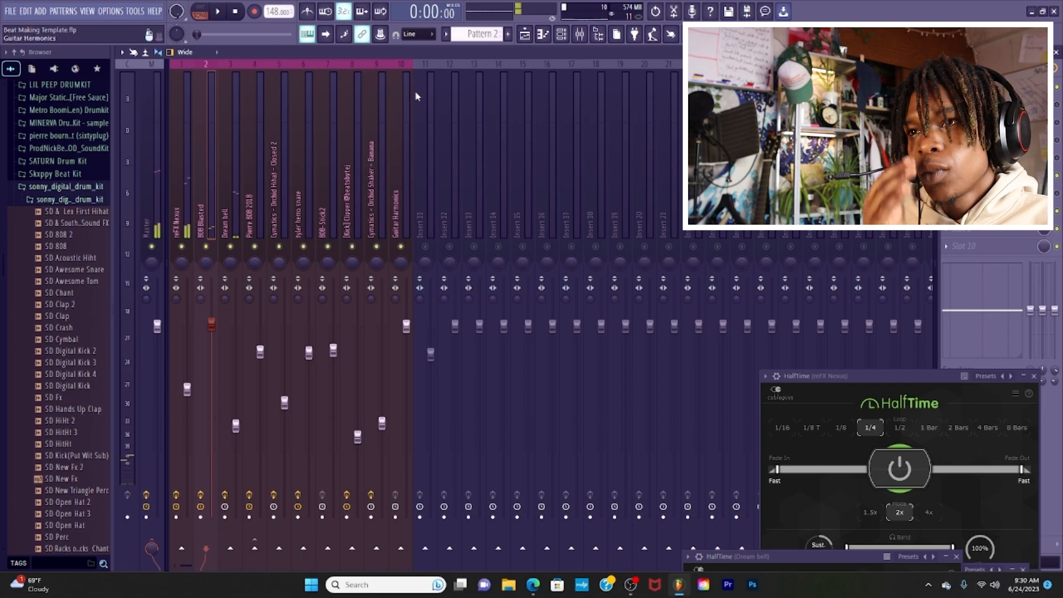
- Record a cello melody into Pattern 2 on the Cellos Sustain channel and adjust its second A#6 note in the piano roll
left_click(255, 12)
left_click(590, 348)
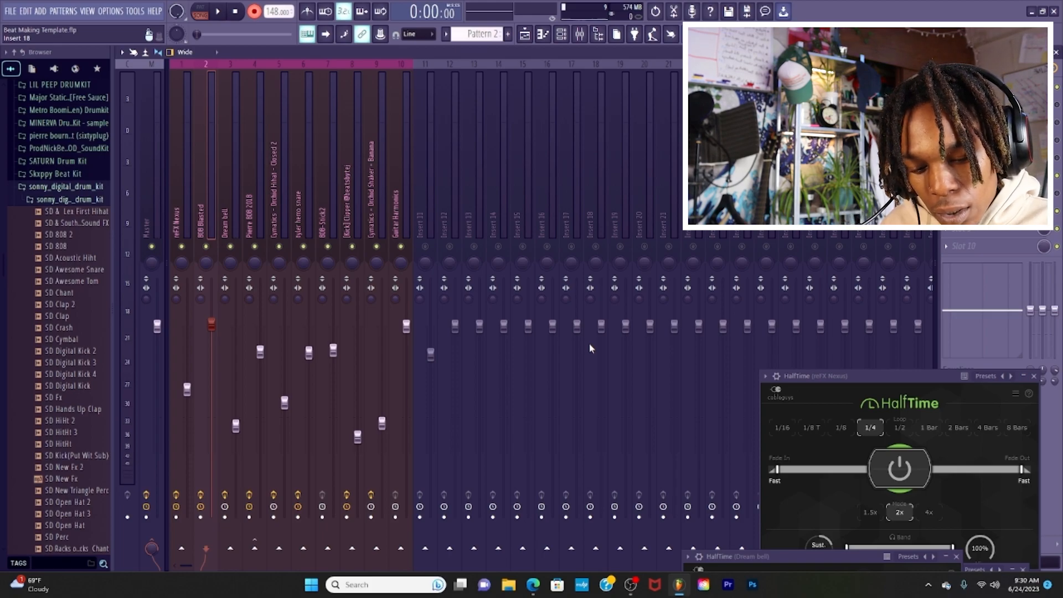
key("space")
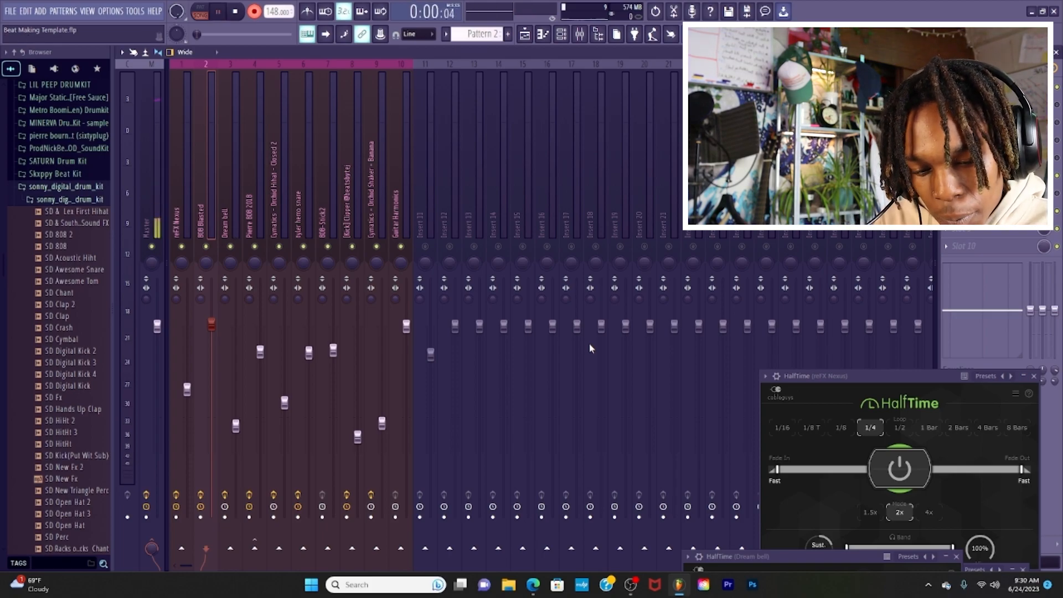
key("7")
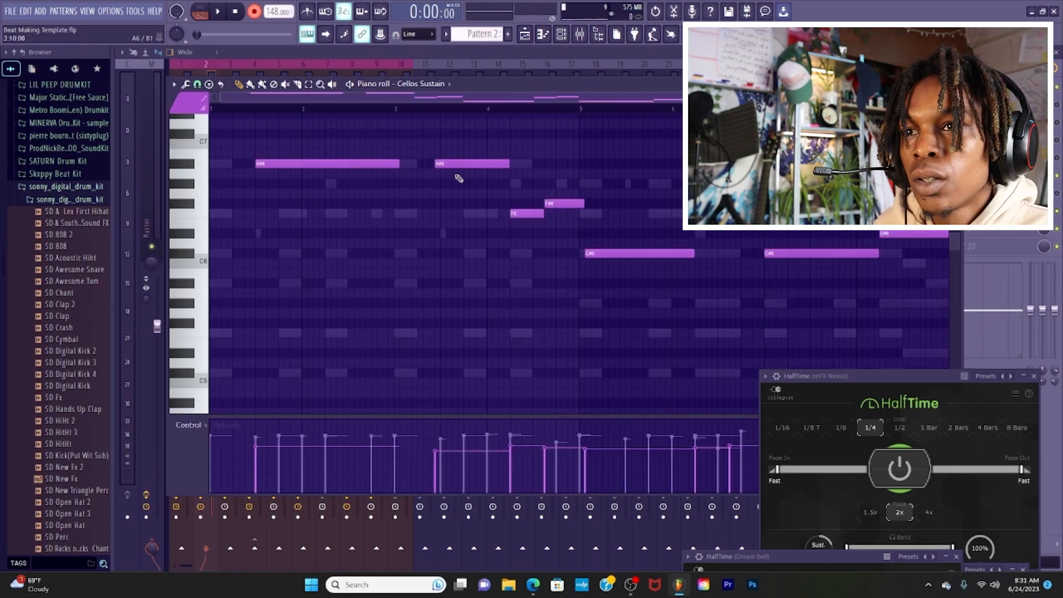
left_click_drag(474, 166, 478, 167)
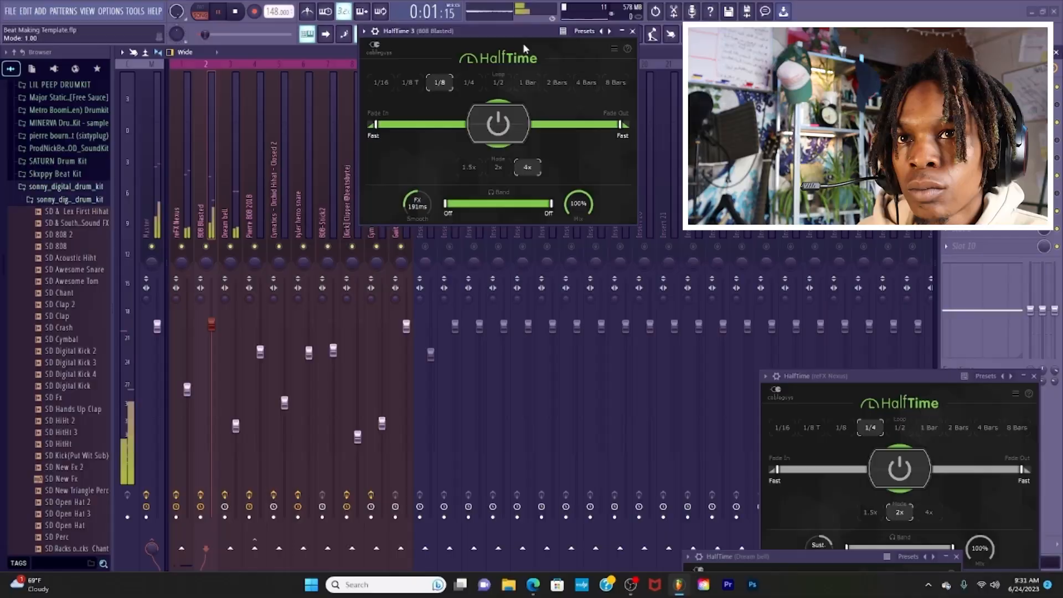
- Limit the HalfTime band on the 808 Blasted track to 152 Hz–6.21 kHz and lower that track's mixer volume slightly during playback
left_click(521, 57)
left_click_drag(521, 56, 535, 120)
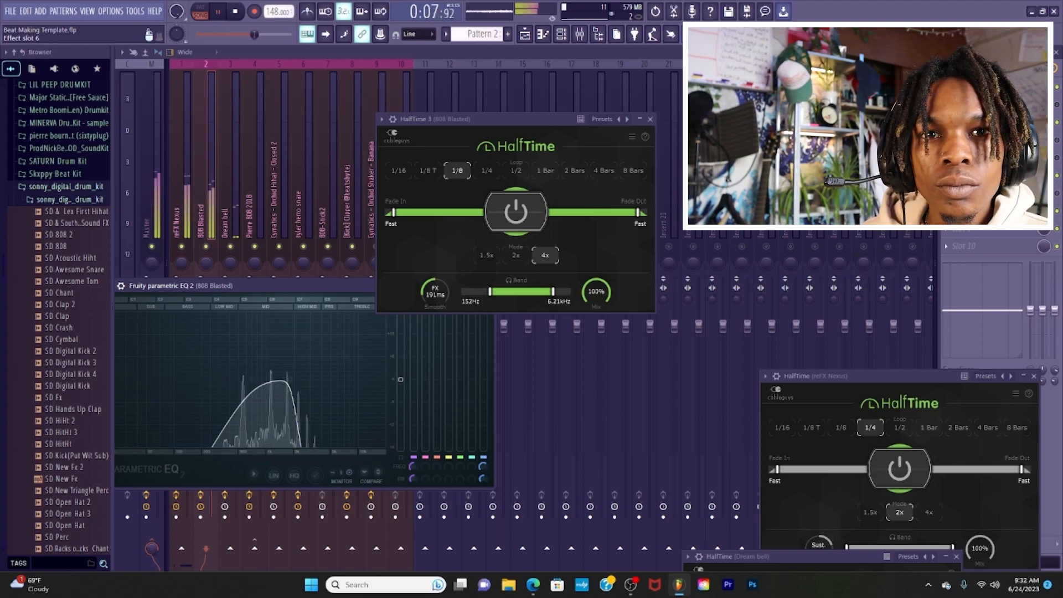
left_click(208, 197)
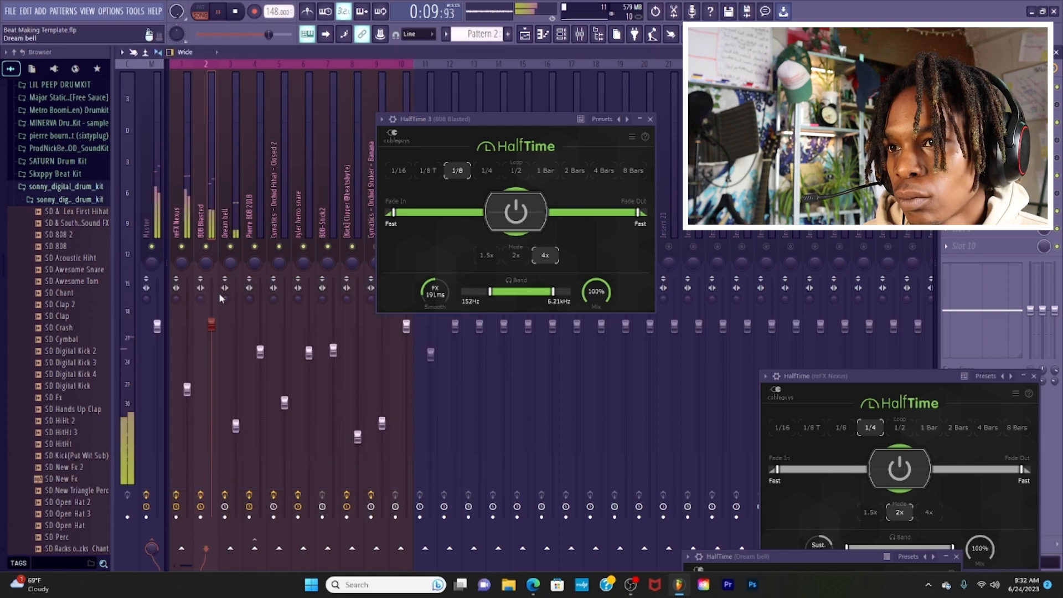
left_click_drag(212, 324, 212, 346)
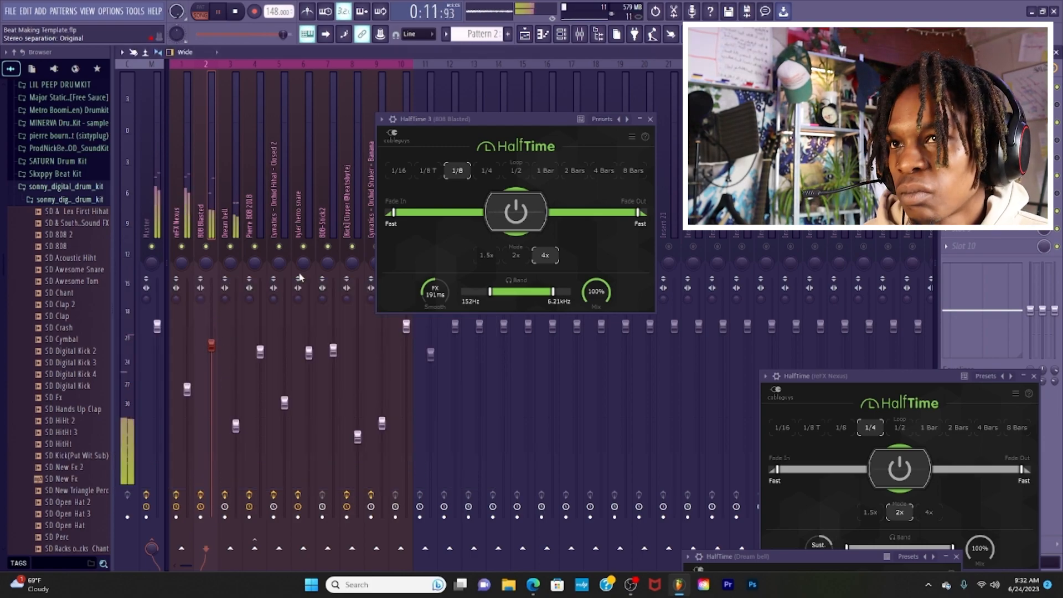
key("space")
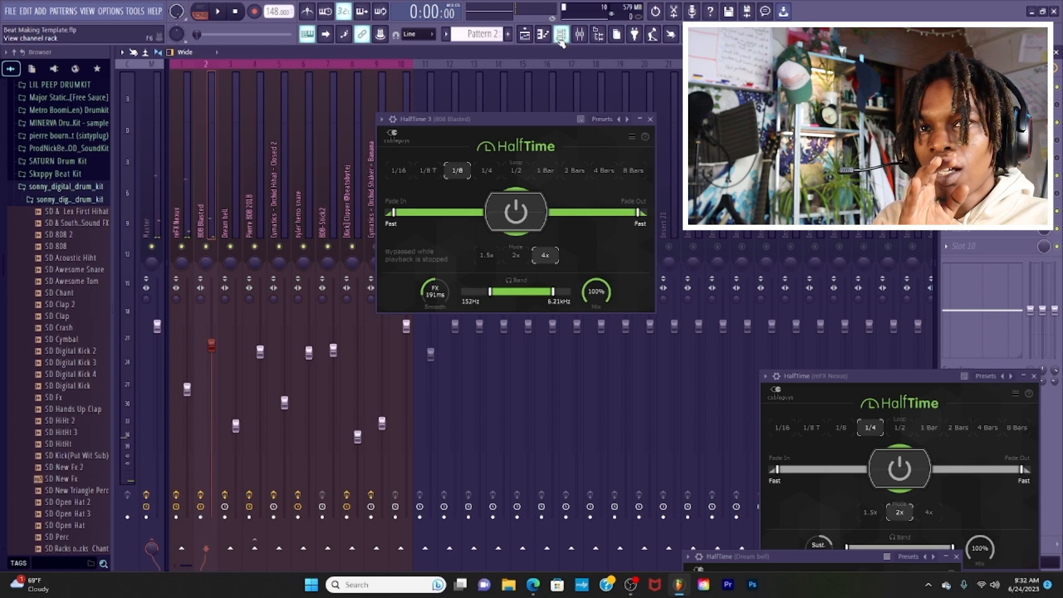
- Open the playlist arrangement and add a new pattern after Pattern 2
left_click(542, 35)
left_click(524, 34)
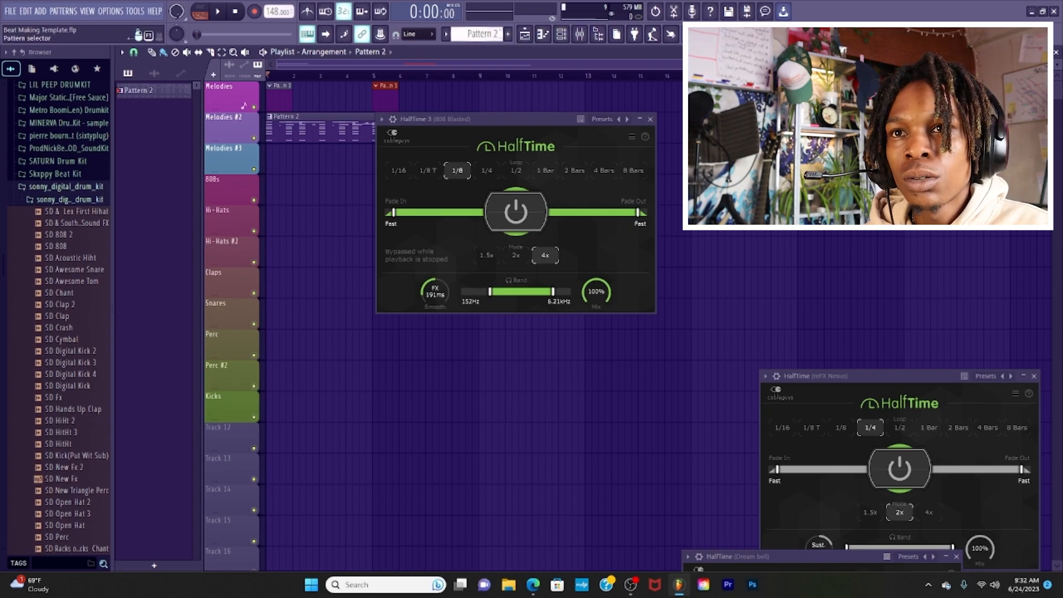
left_click(507, 34)
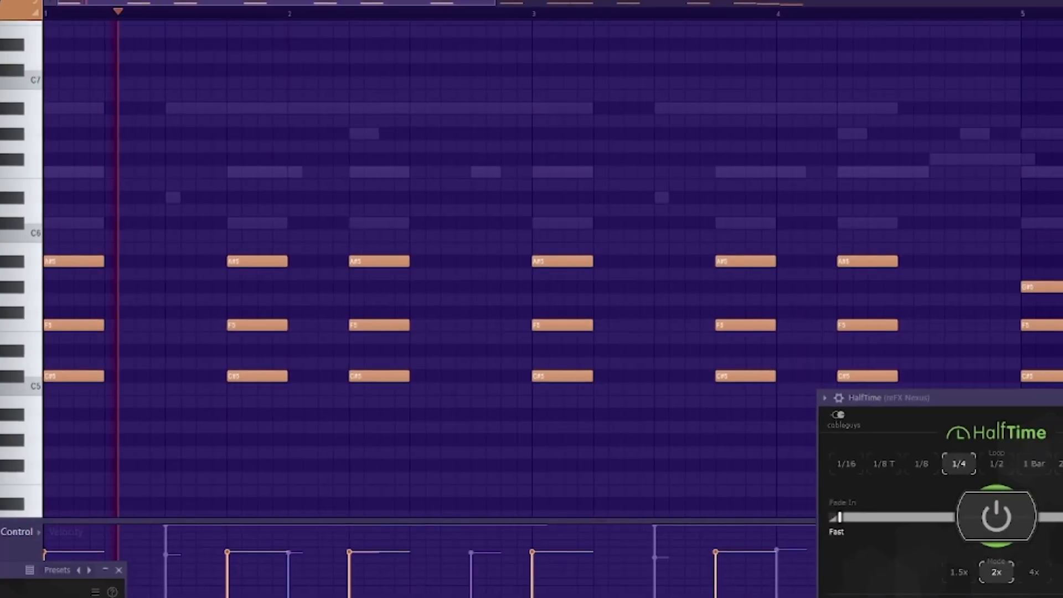
- Review the chord notes and the rapid single-pitch note pattern in the piano roll during playback
left_click_drag(496, 3, 859, 37)
left_click_drag(963, 399, 925, 551)
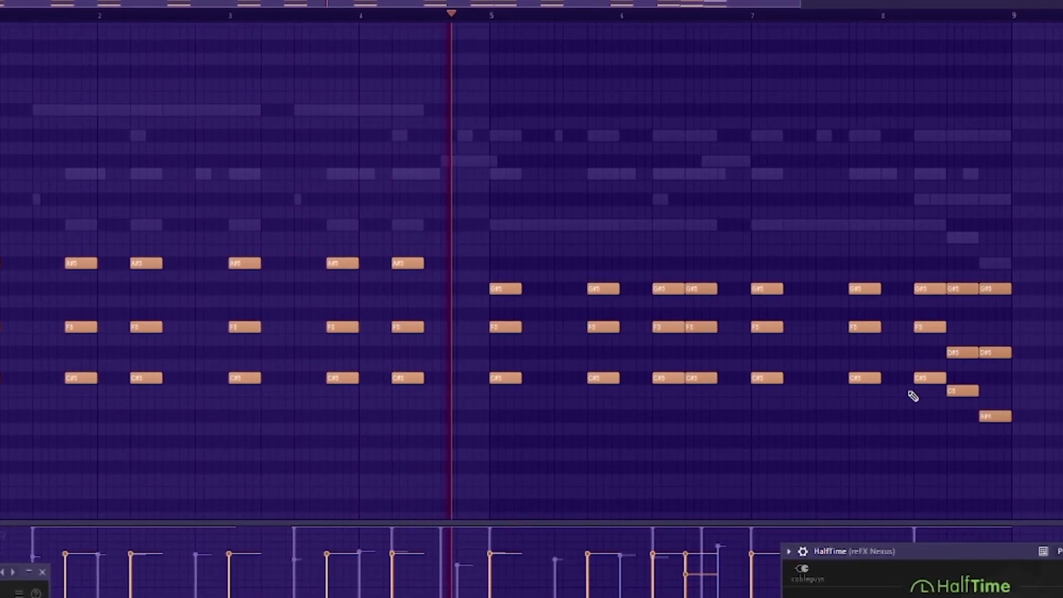
left_click(232, 2)
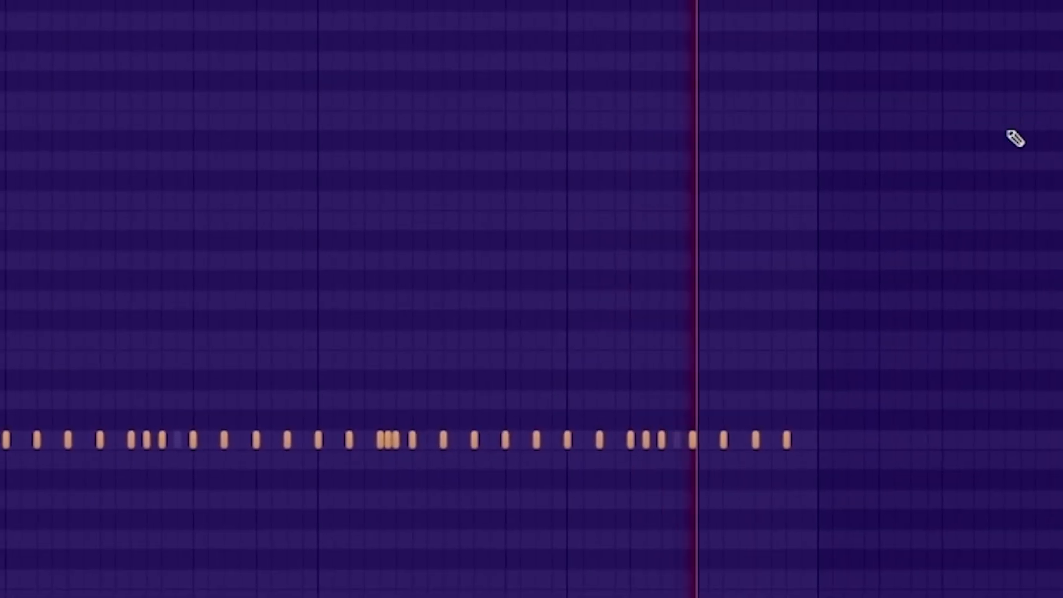
scroll(1024, 142, "down", 2)
scroll(1036, 191, "down", 1)
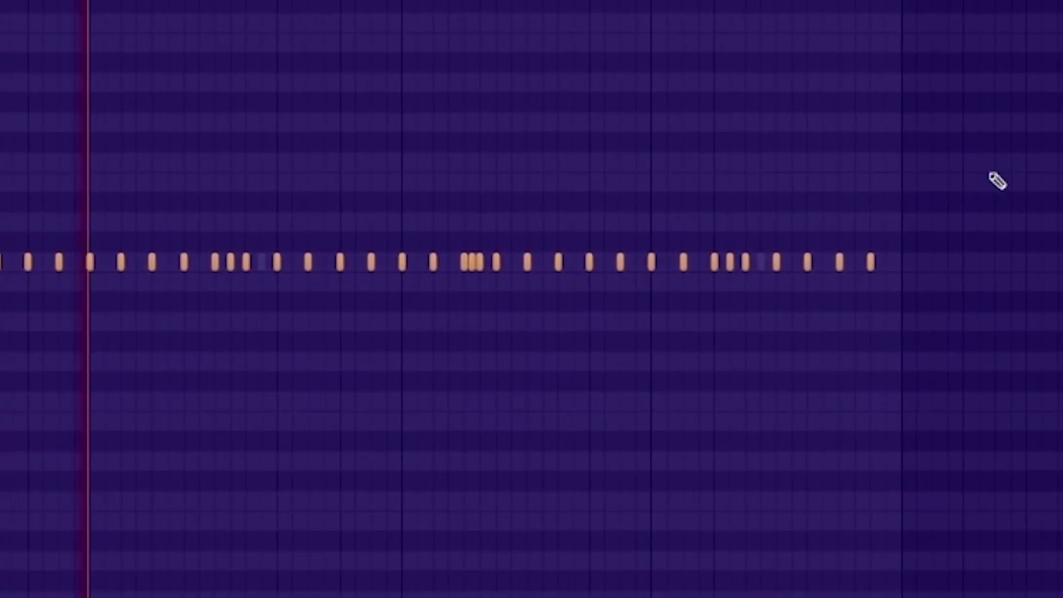